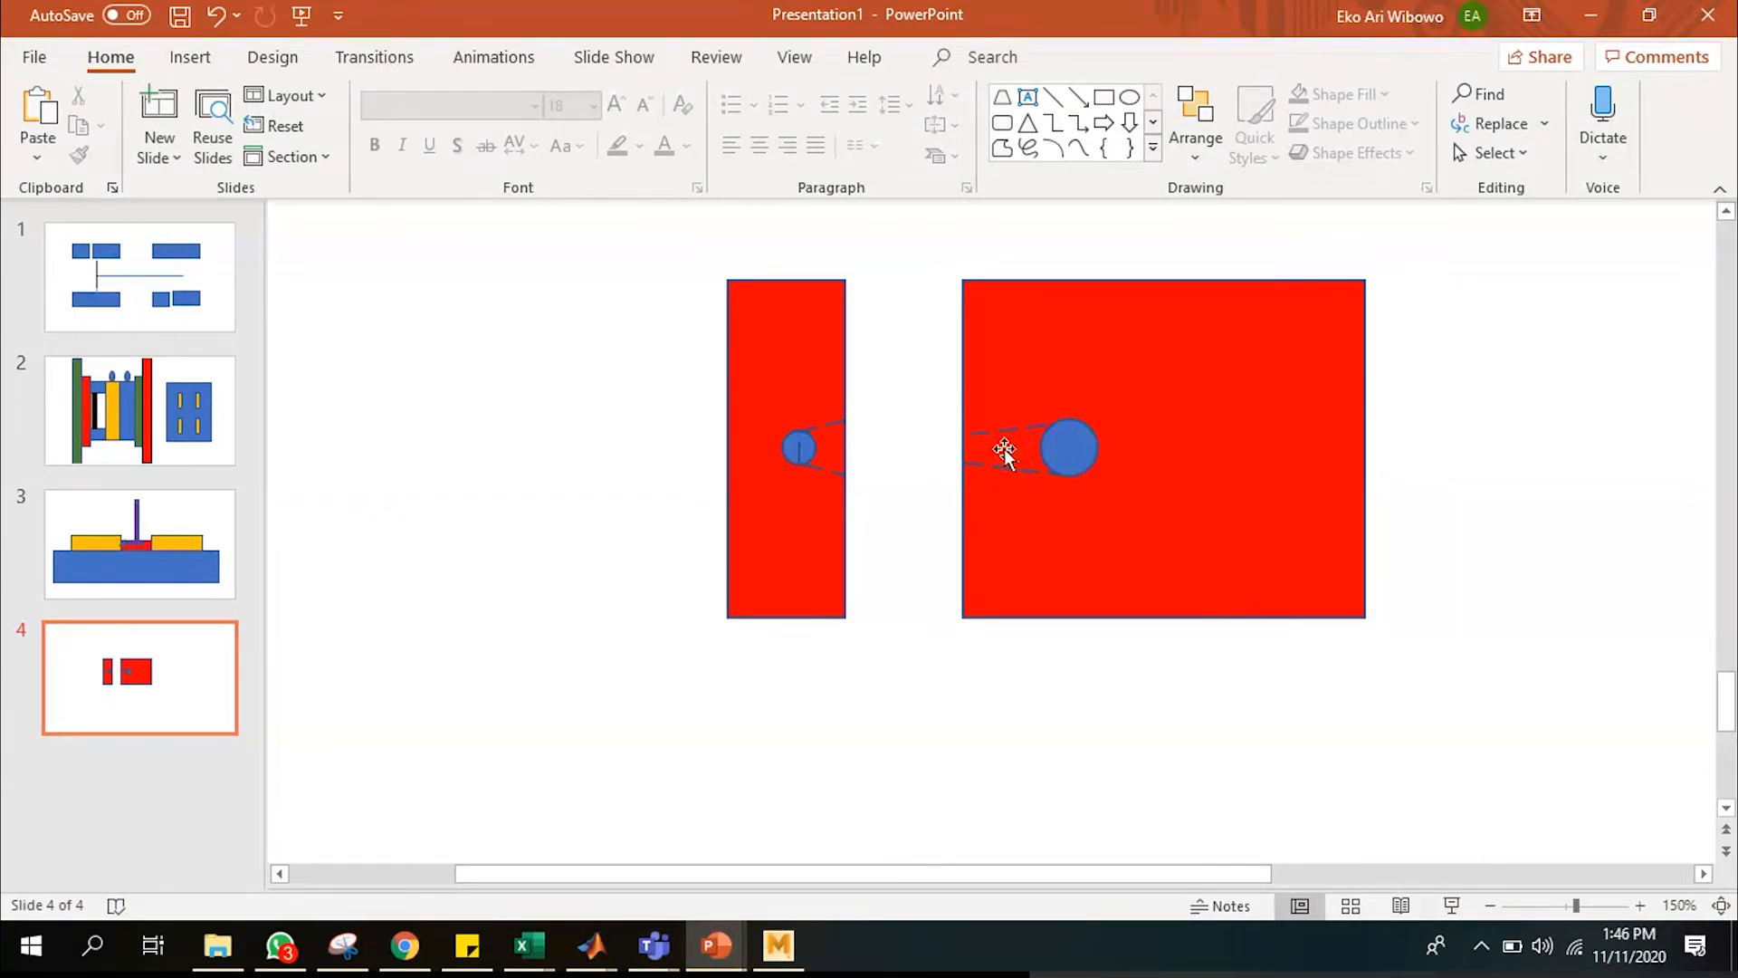
# Present slide 4 as a slide show with the laser pointer and compare it with slide 3.
pyautogui.click(1449, 903)
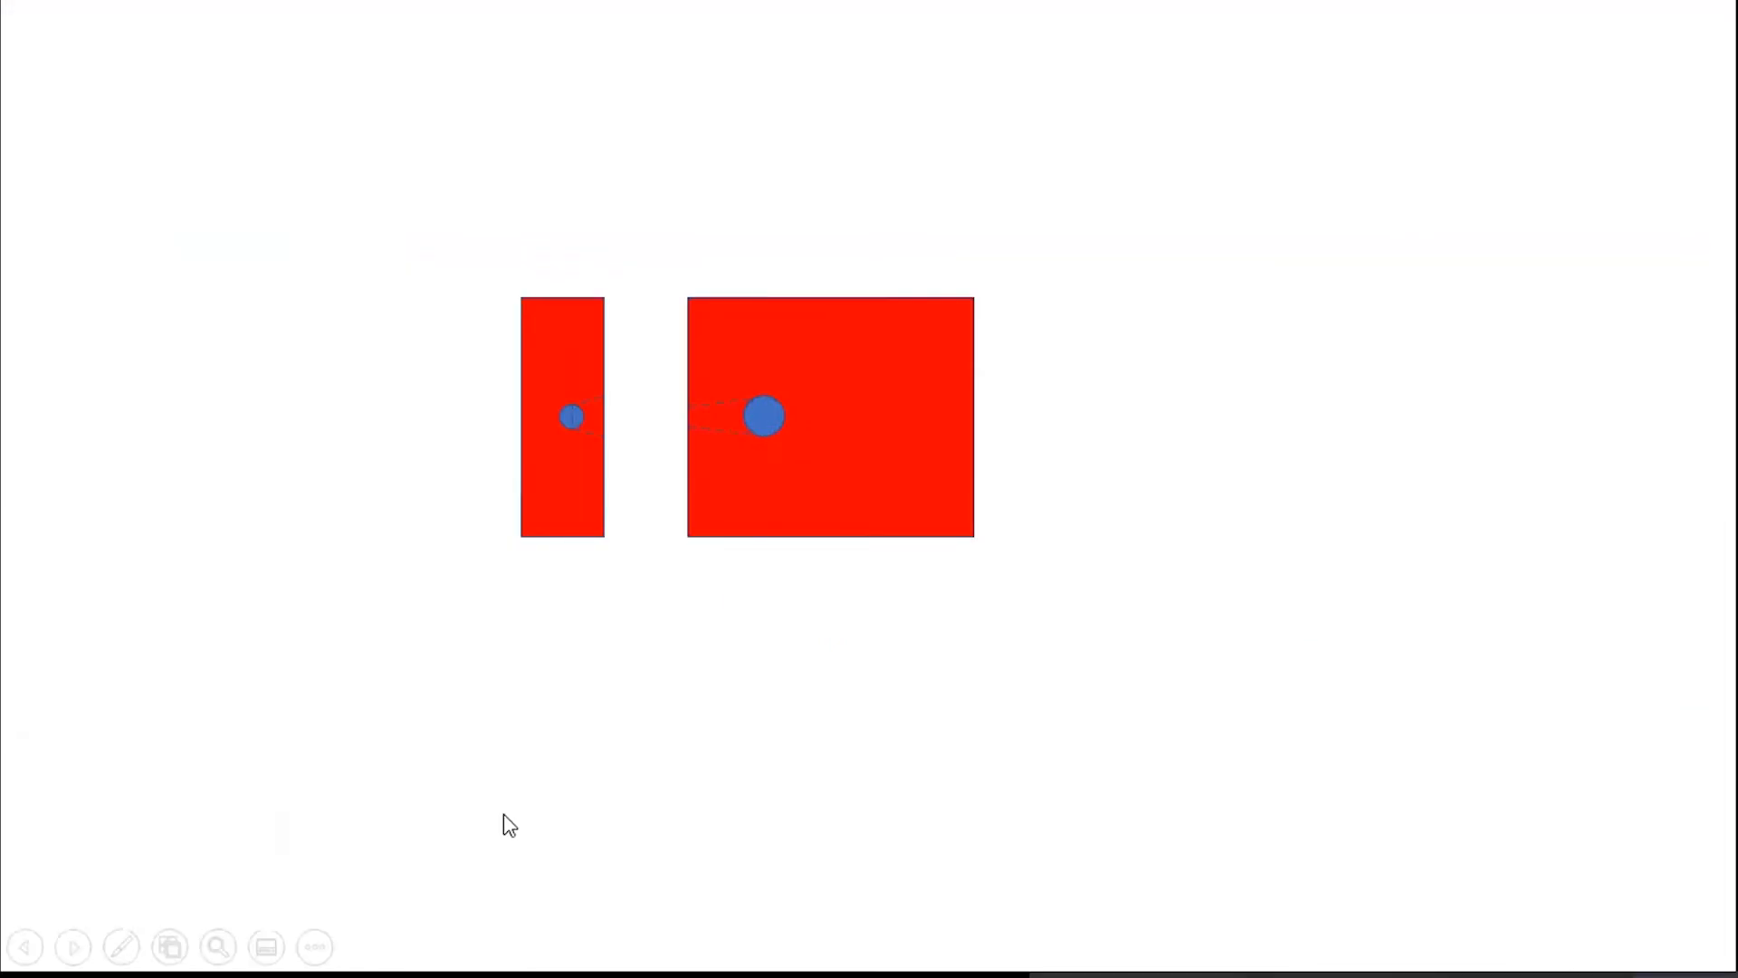
pyautogui.click(122, 946)
pyautogui.click(143, 701)
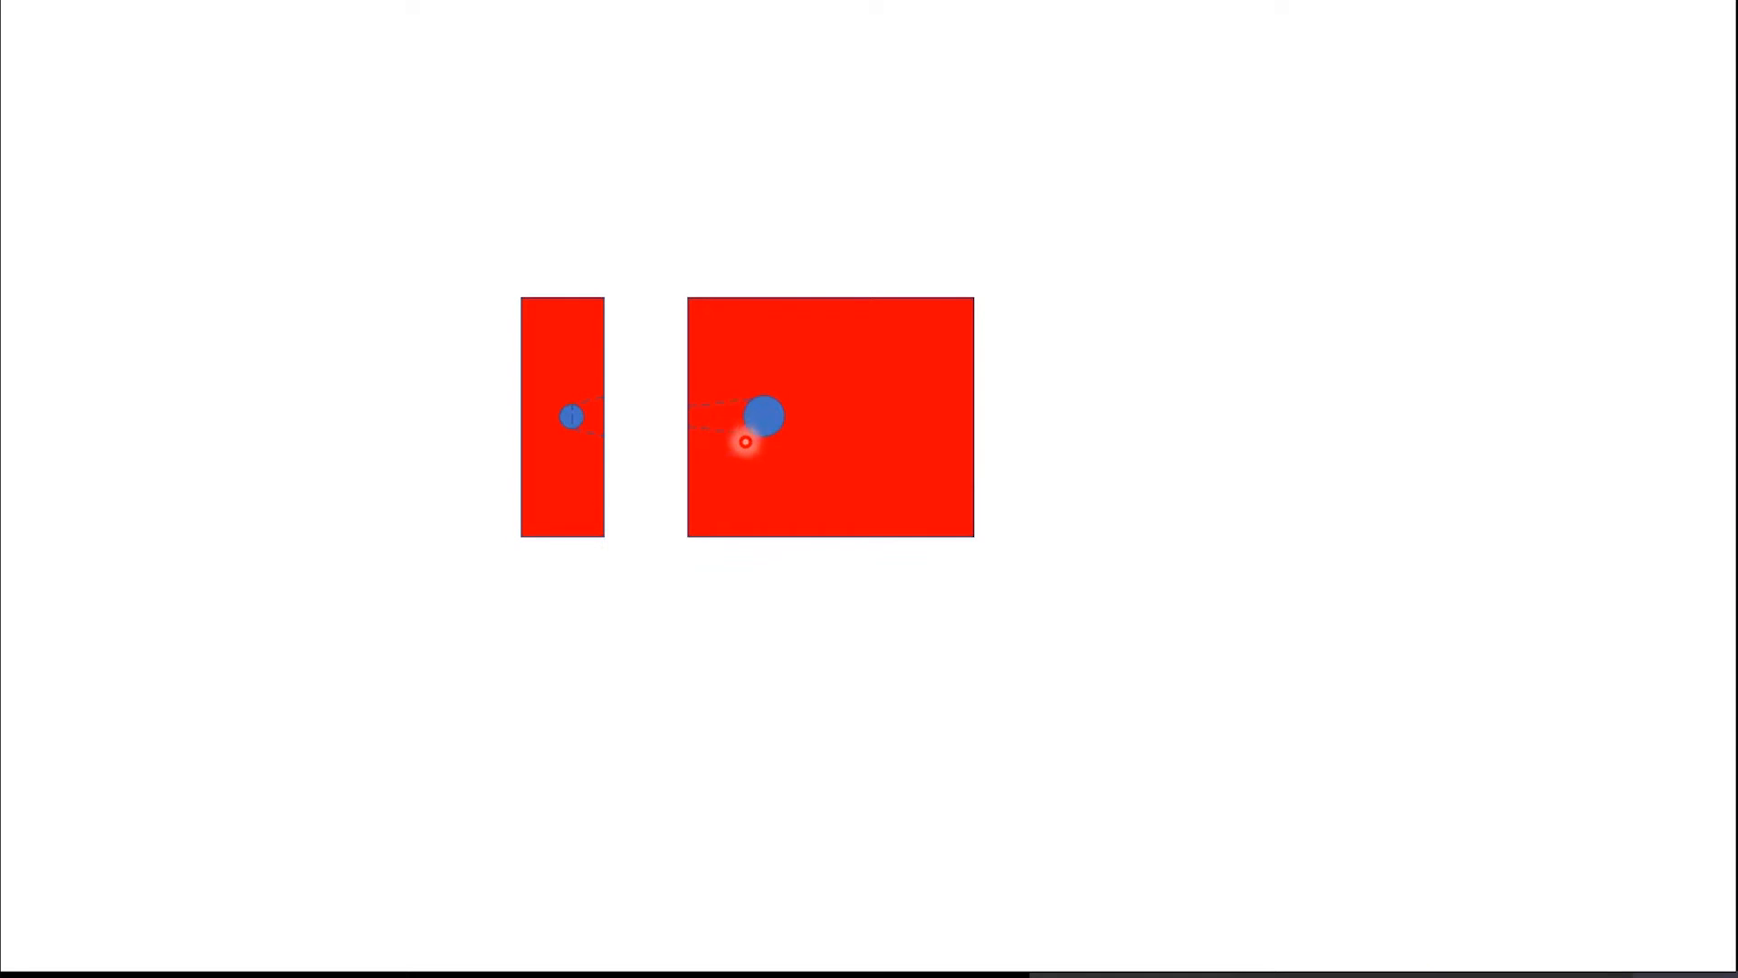
pyautogui.press('Right')
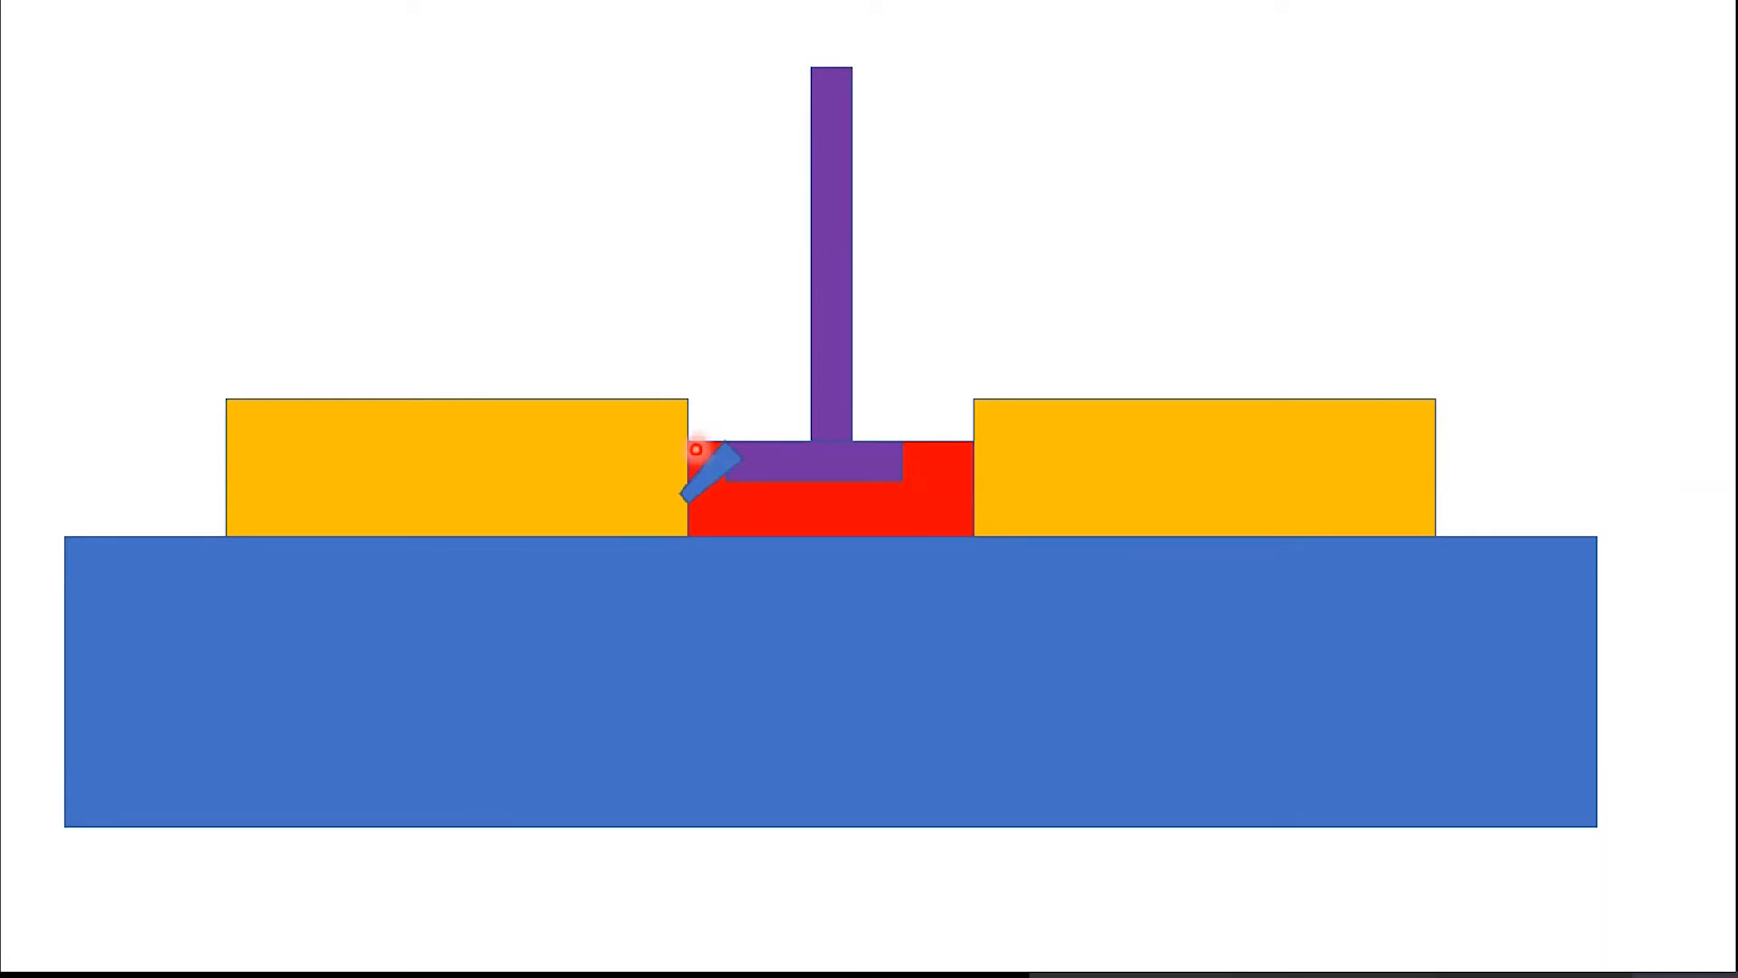
pyautogui.press('Right')
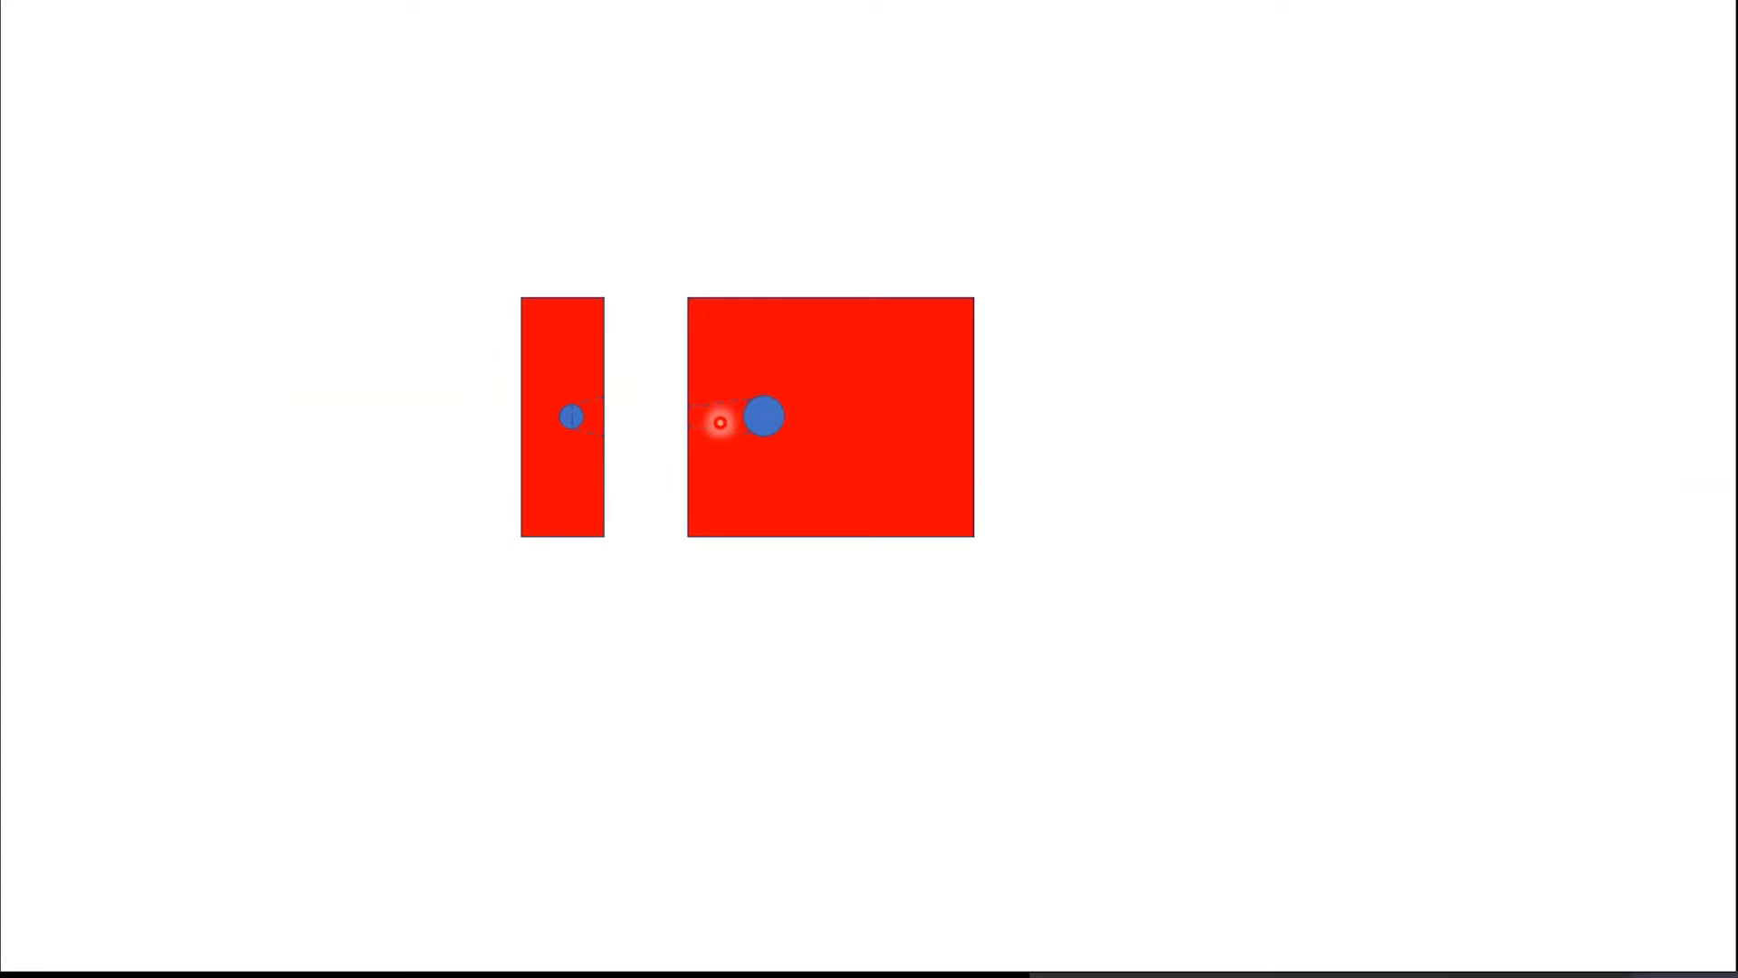
pyautogui.press('Left')
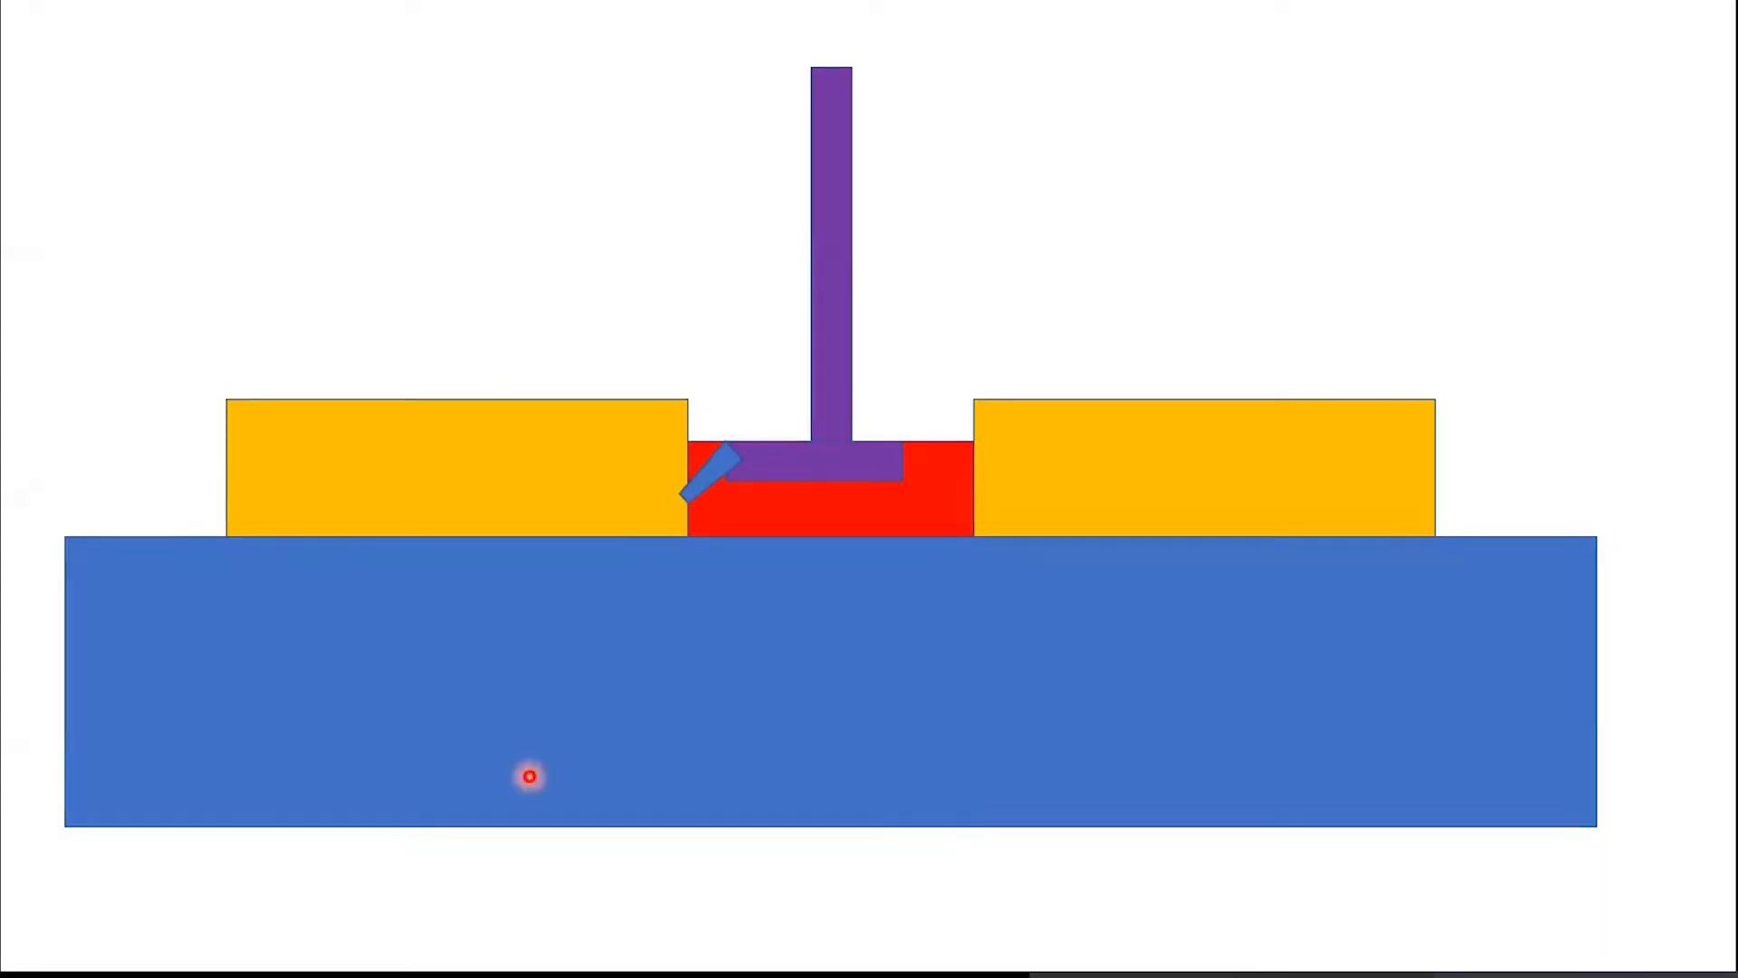
# Draw red pen arrows above the yellow block and around the purple sprue on slide 3, then end the show keeping the ink annotations.
pyautogui.click(124, 942)
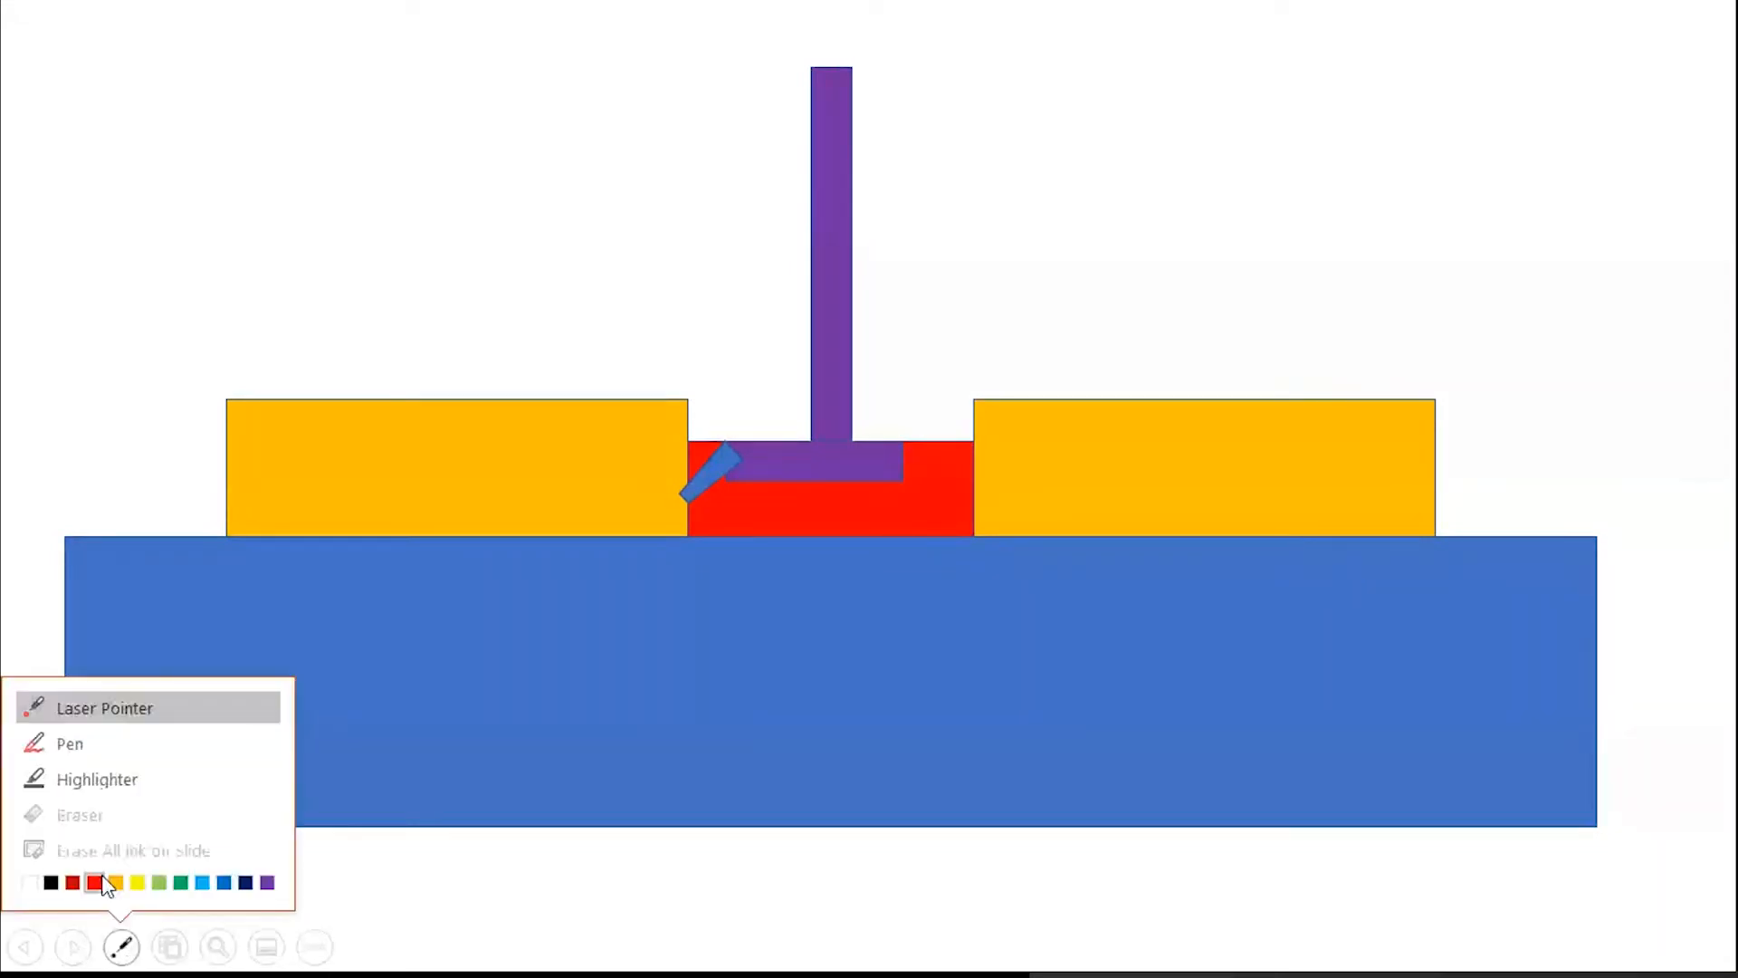
pyautogui.click(72, 741)
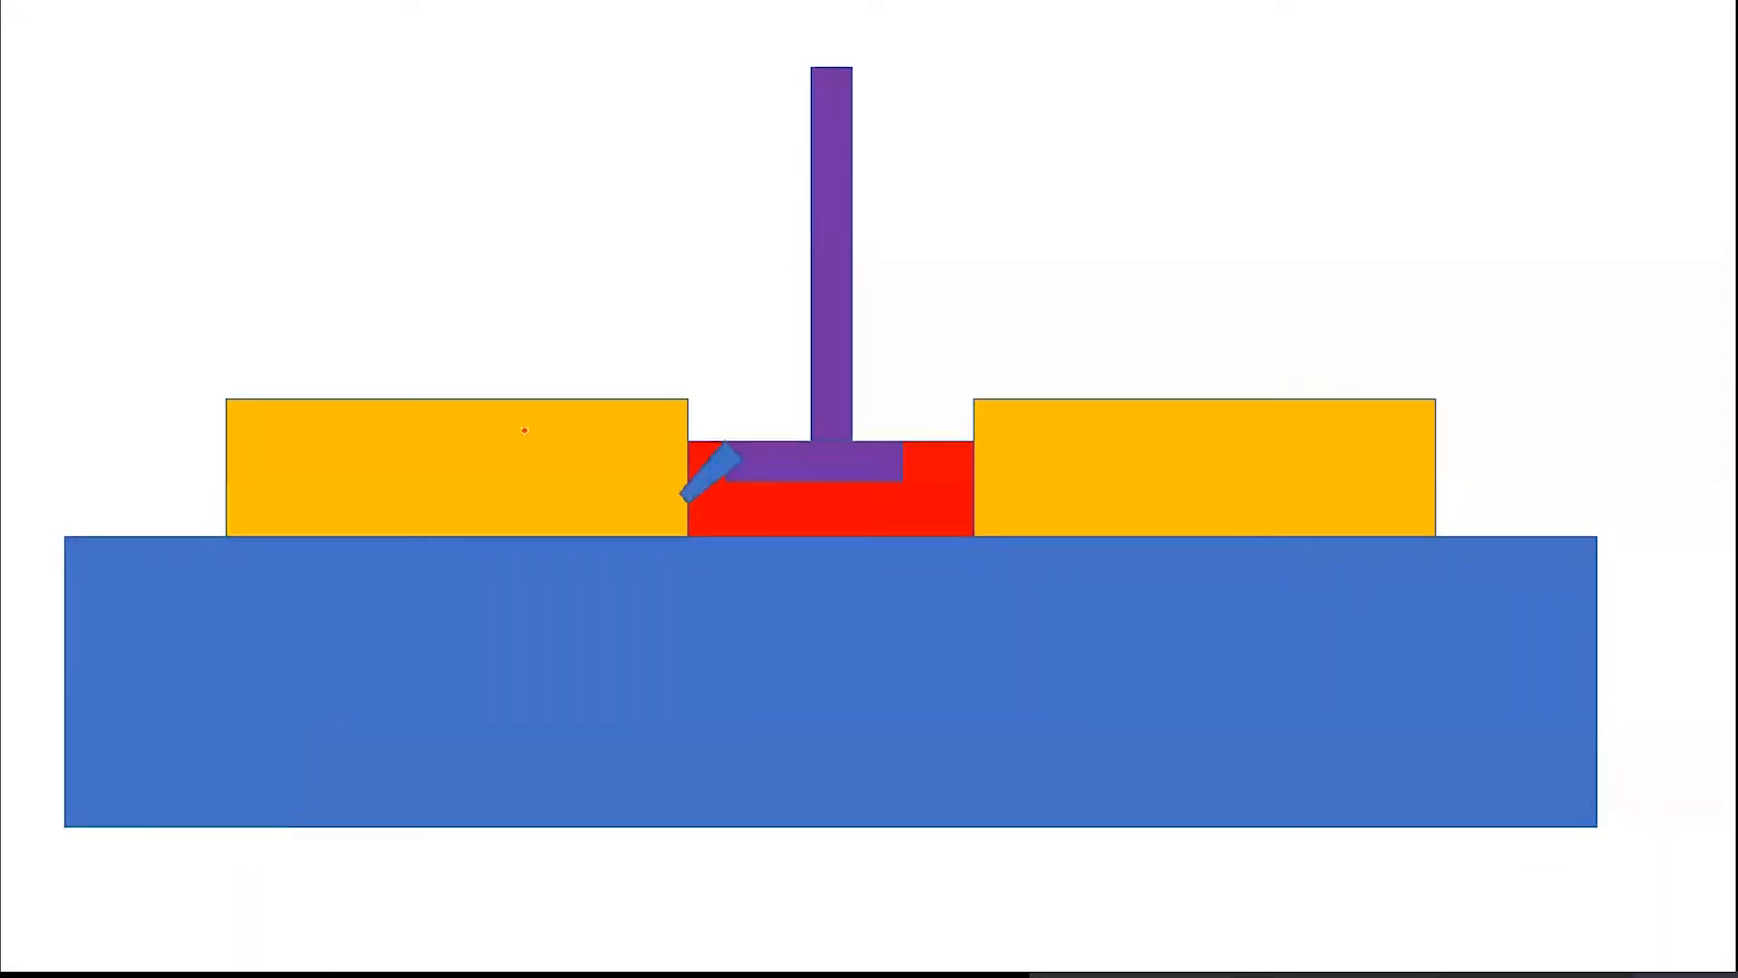
pyautogui.moveTo(471, 379)
pyautogui.mouseDown()
pyautogui.moveTo(472, 222)
pyautogui.moveTo(446, 255)
pyautogui.moveTo(508, 231)
pyautogui.mouseUp()
pyautogui.moveTo(741, 442); pyautogui.dragTo(941, 272)
pyautogui.moveTo(920, 260); pyautogui.dragTo(968, 299)
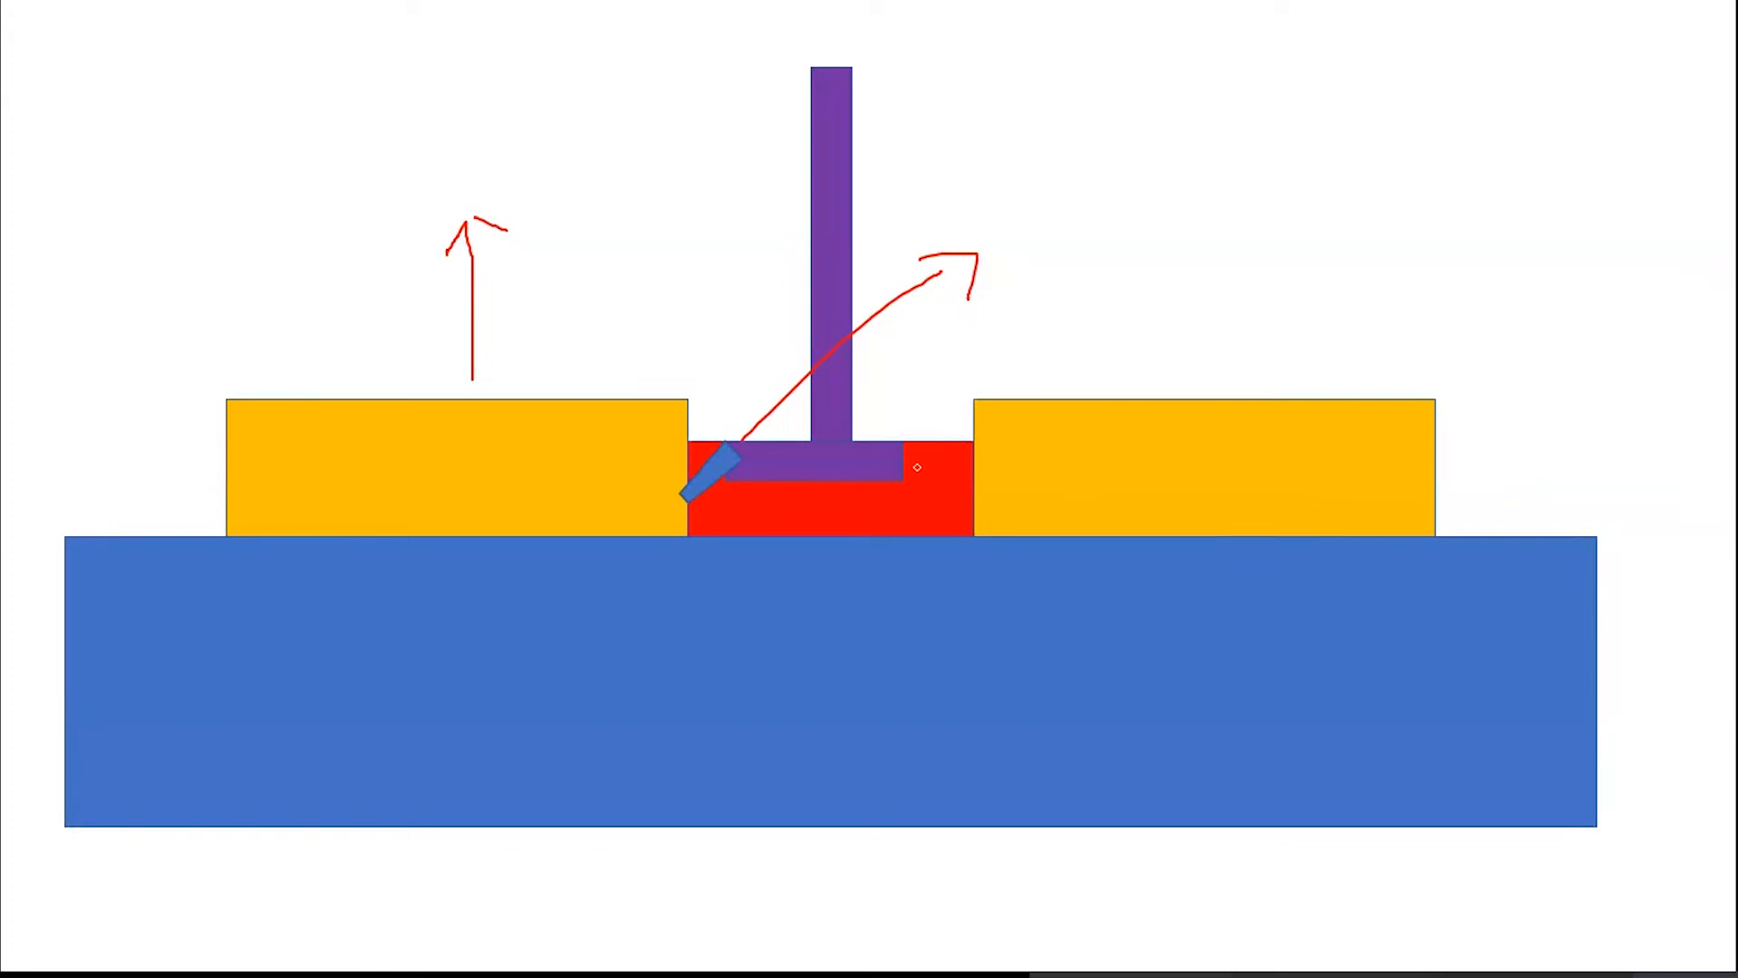
pyautogui.moveTo(899, 387)
pyautogui.mouseDown()
pyautogui.moveTo(731, 228)
pyautogui.moveTo(720, 244)
pyautogui.mouseUp()
pyautogui.moveTo(919, 210)
pyautogui.mouseDown()
pyautogui.moveTo(908, 38)
pyautogui.moveTo(894, 61)
pyautogui.moveTo(935, 54)
pyautogui.mouseUp()
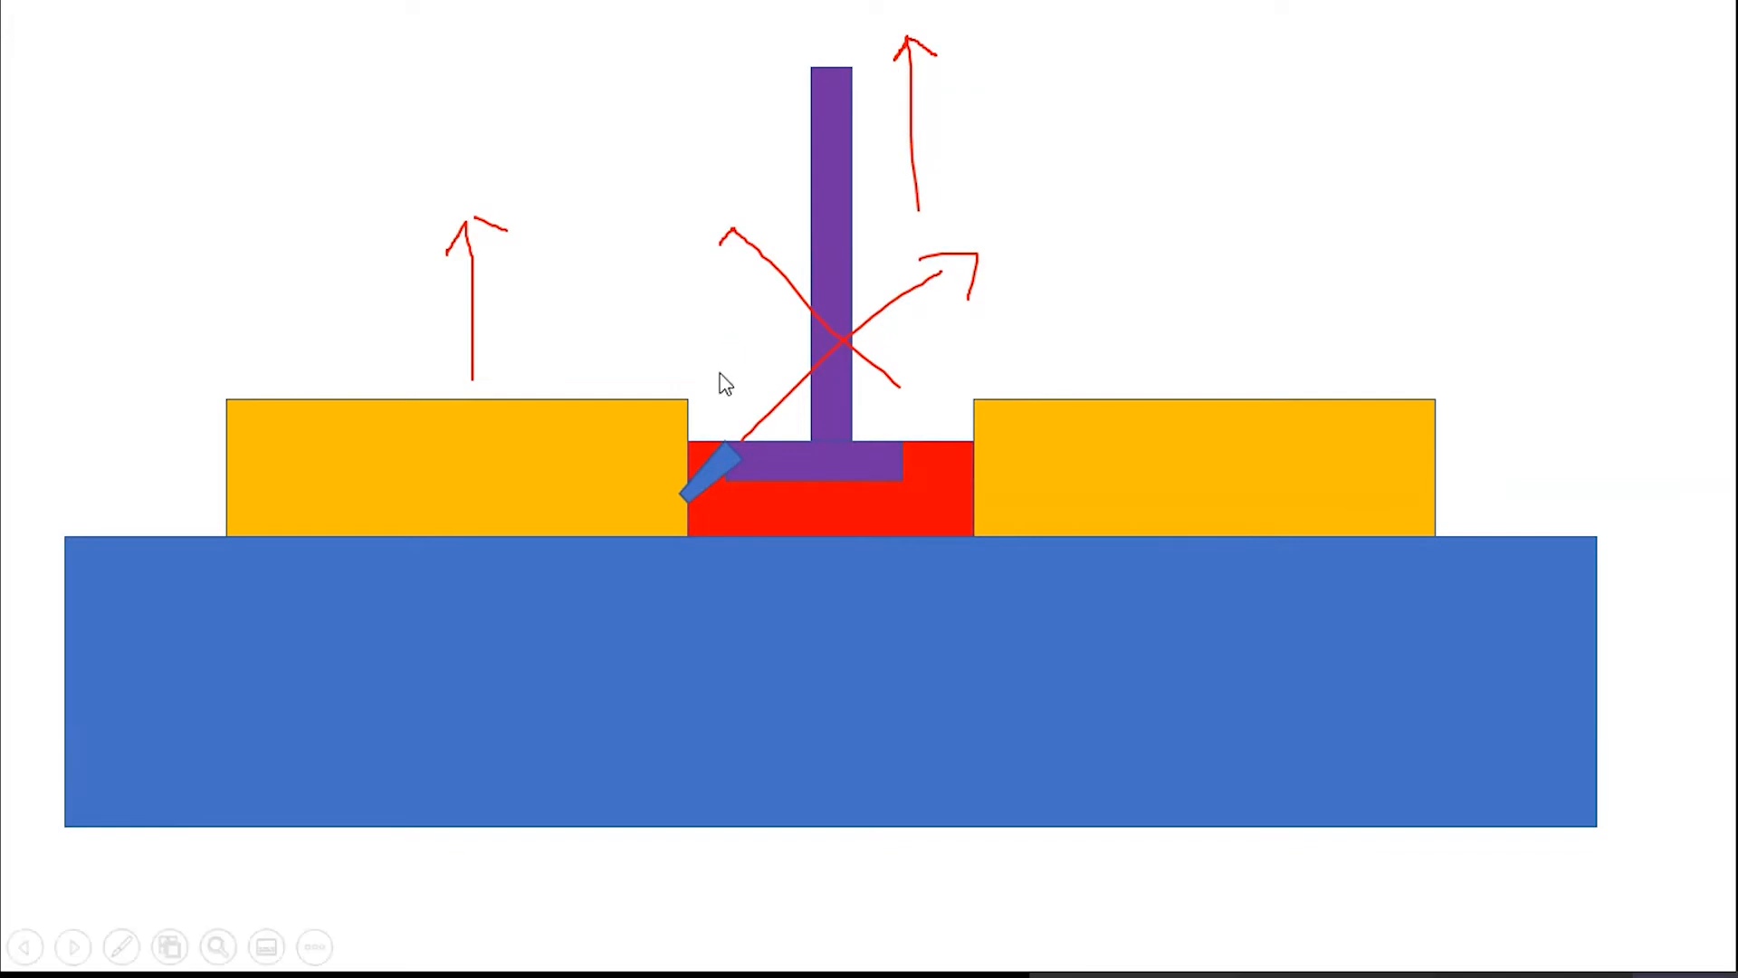
pyautogui.press('Escape')
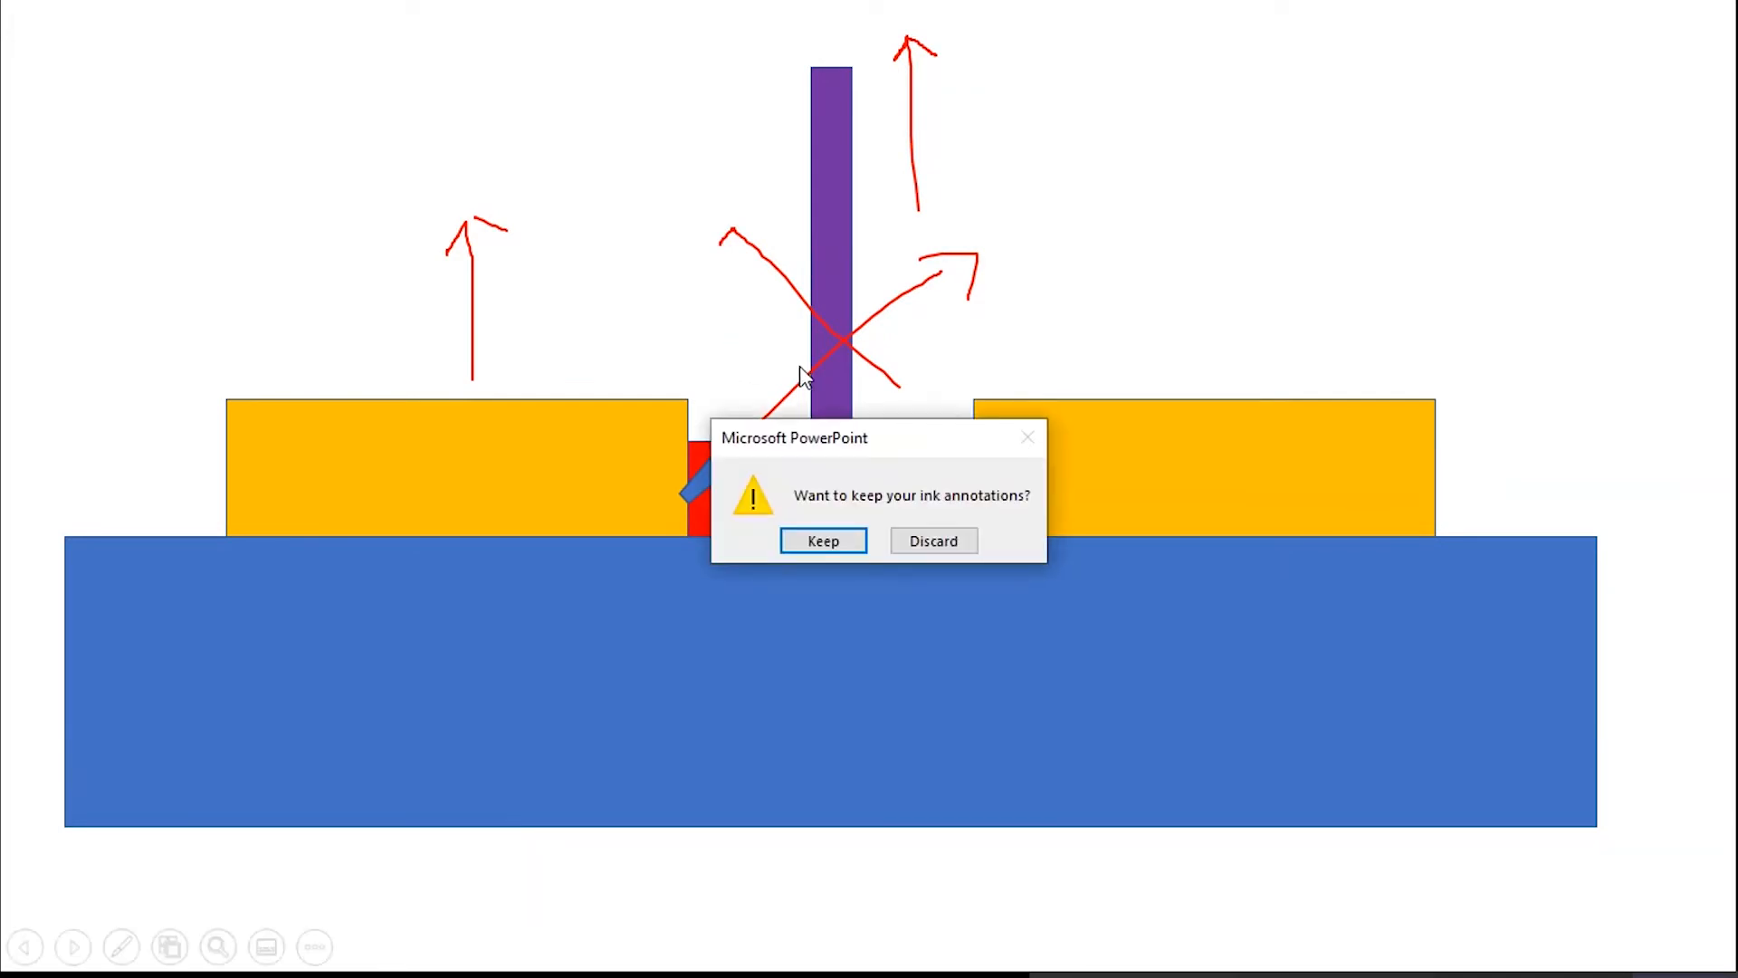
pyautogui.click(845, 541)
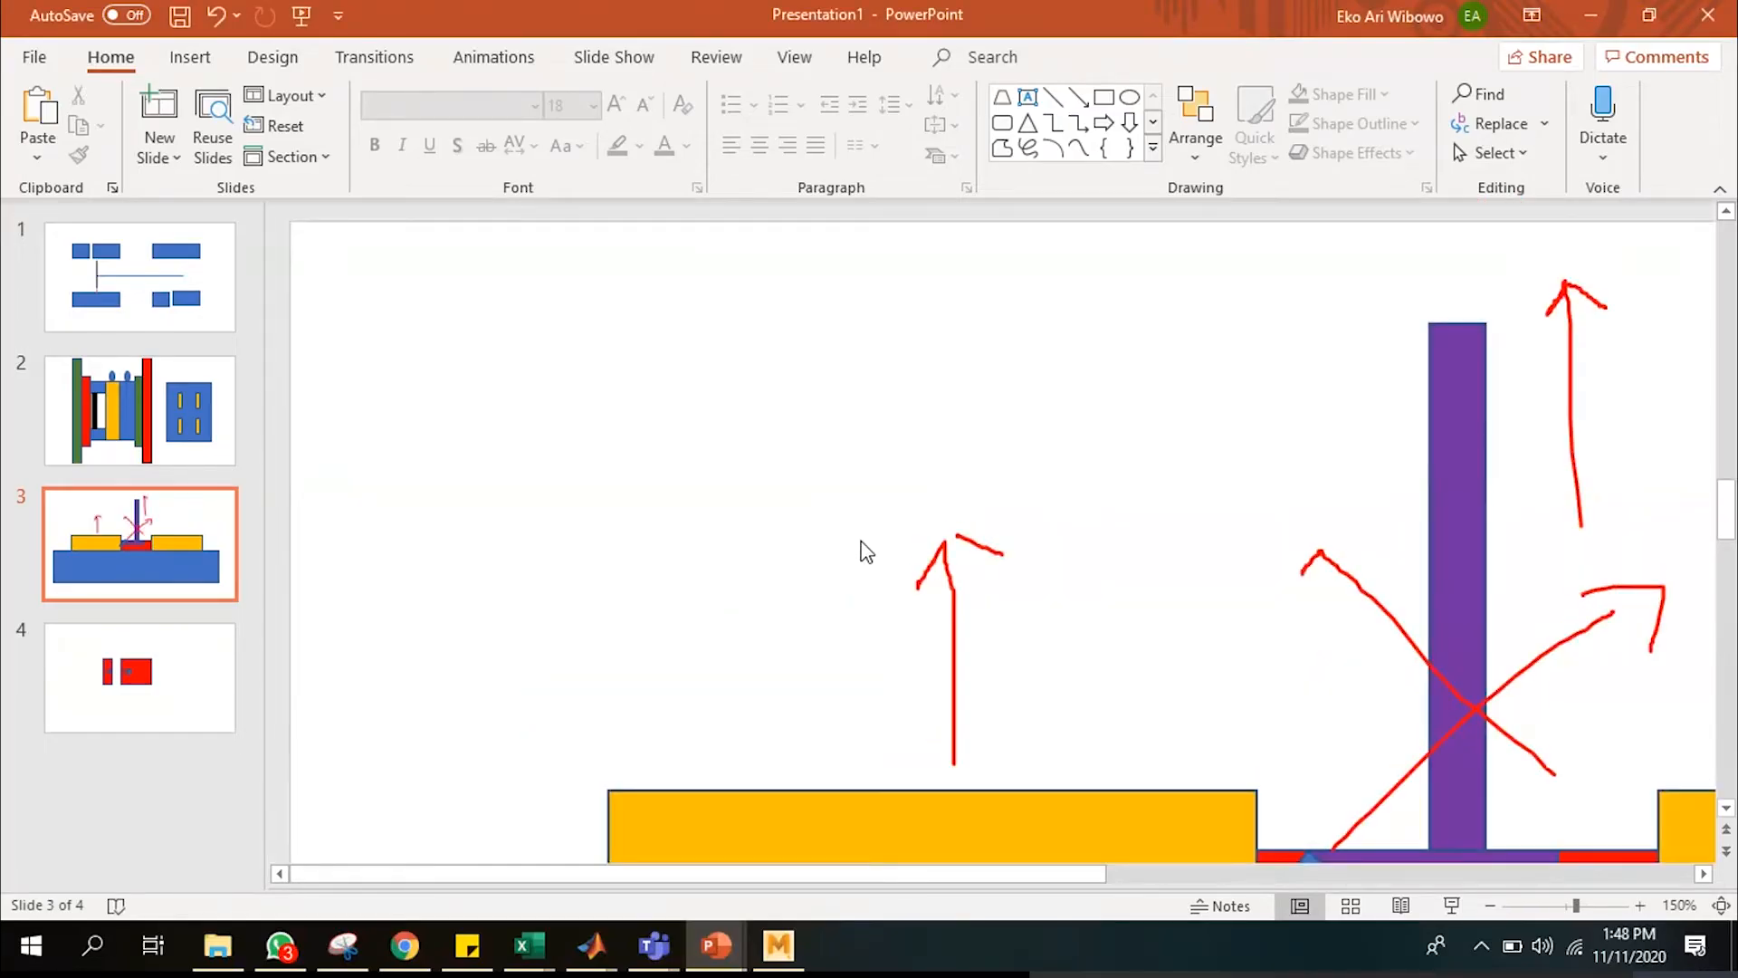
# Add a new slide after slide 4 and paste the purple sprue and bar with the blue gate onto it.
pyautogui.keyDown('ctrl'); pyautogui.scroll(-7, 861, 547); pyautogui.keyUp('ctrl')
pyautogui.click(968, 407)
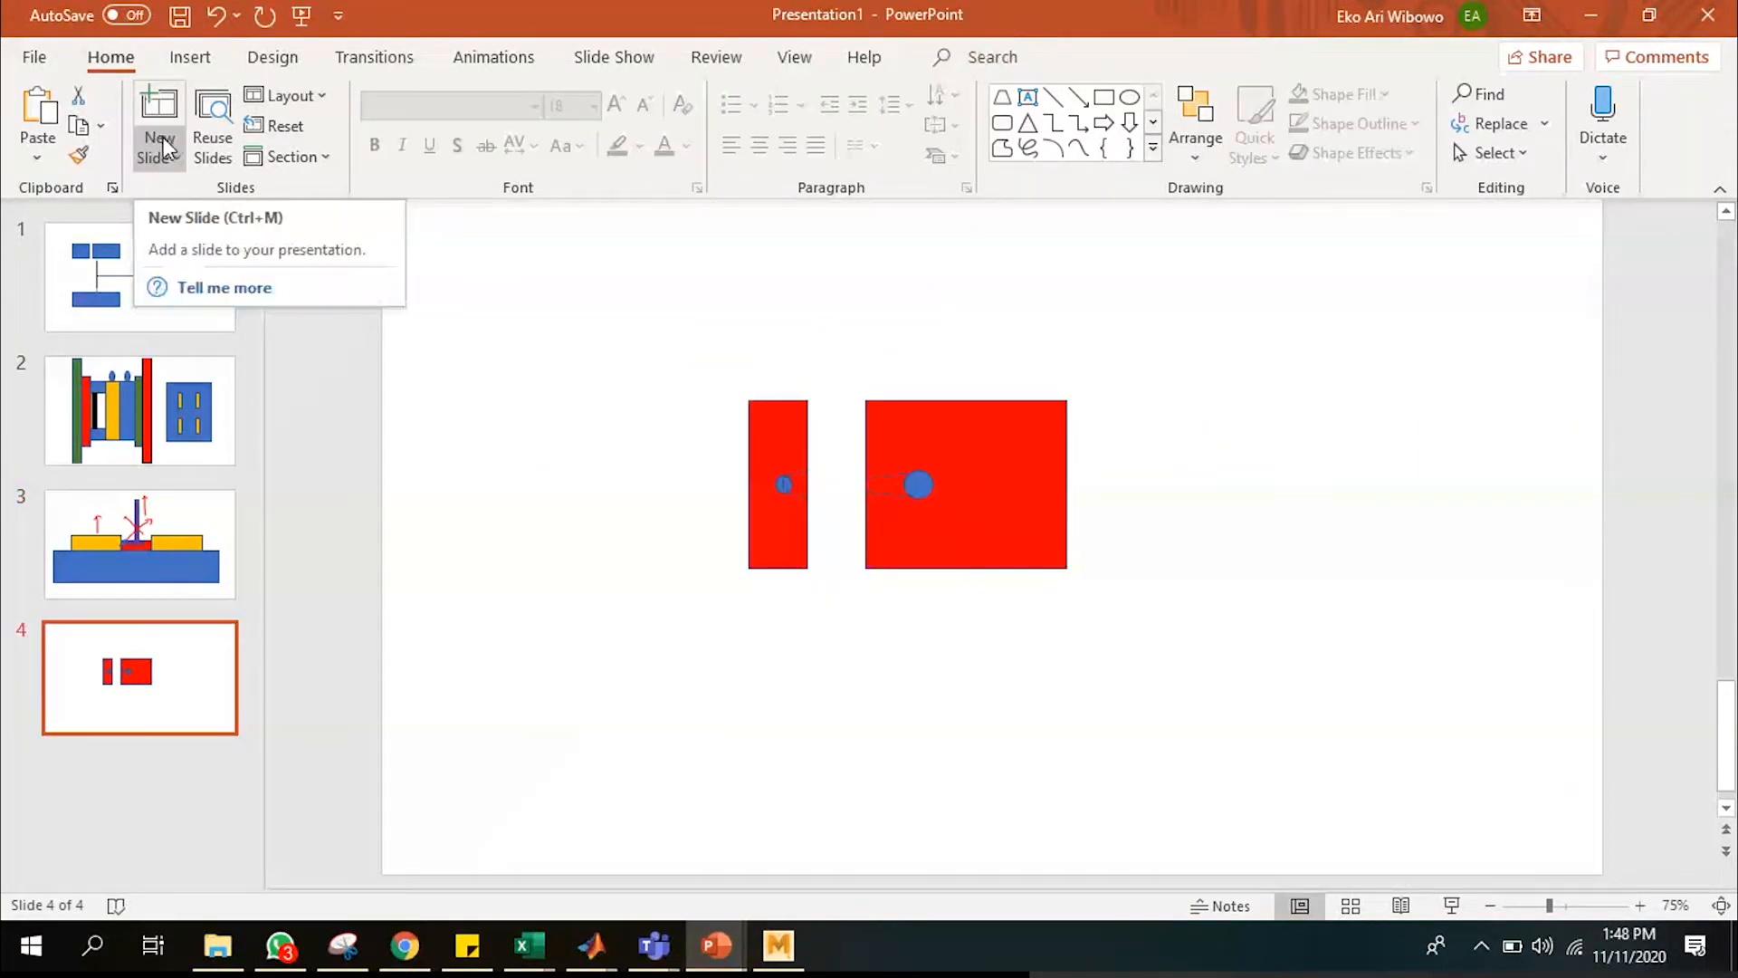
pyautogui.click(163, 137)
pyautogui.hotkey('ctrl', 'v')
pyautogui.click(1032, 520)
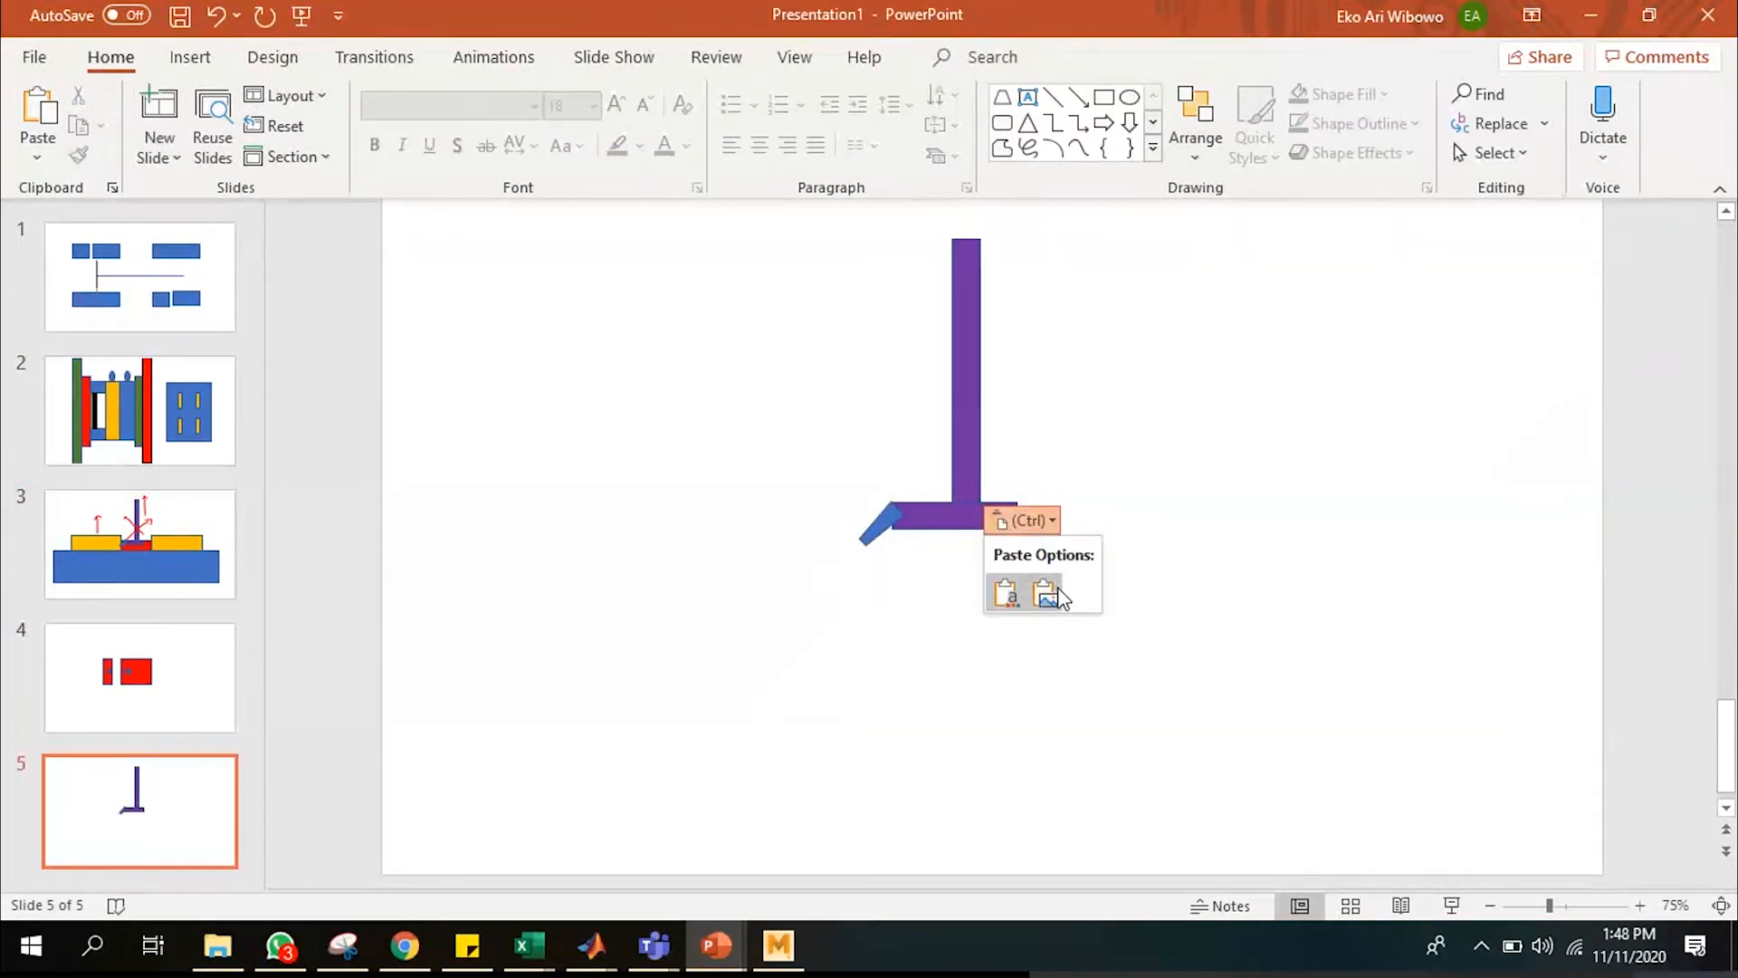
pyautogui.click(1007, 519)
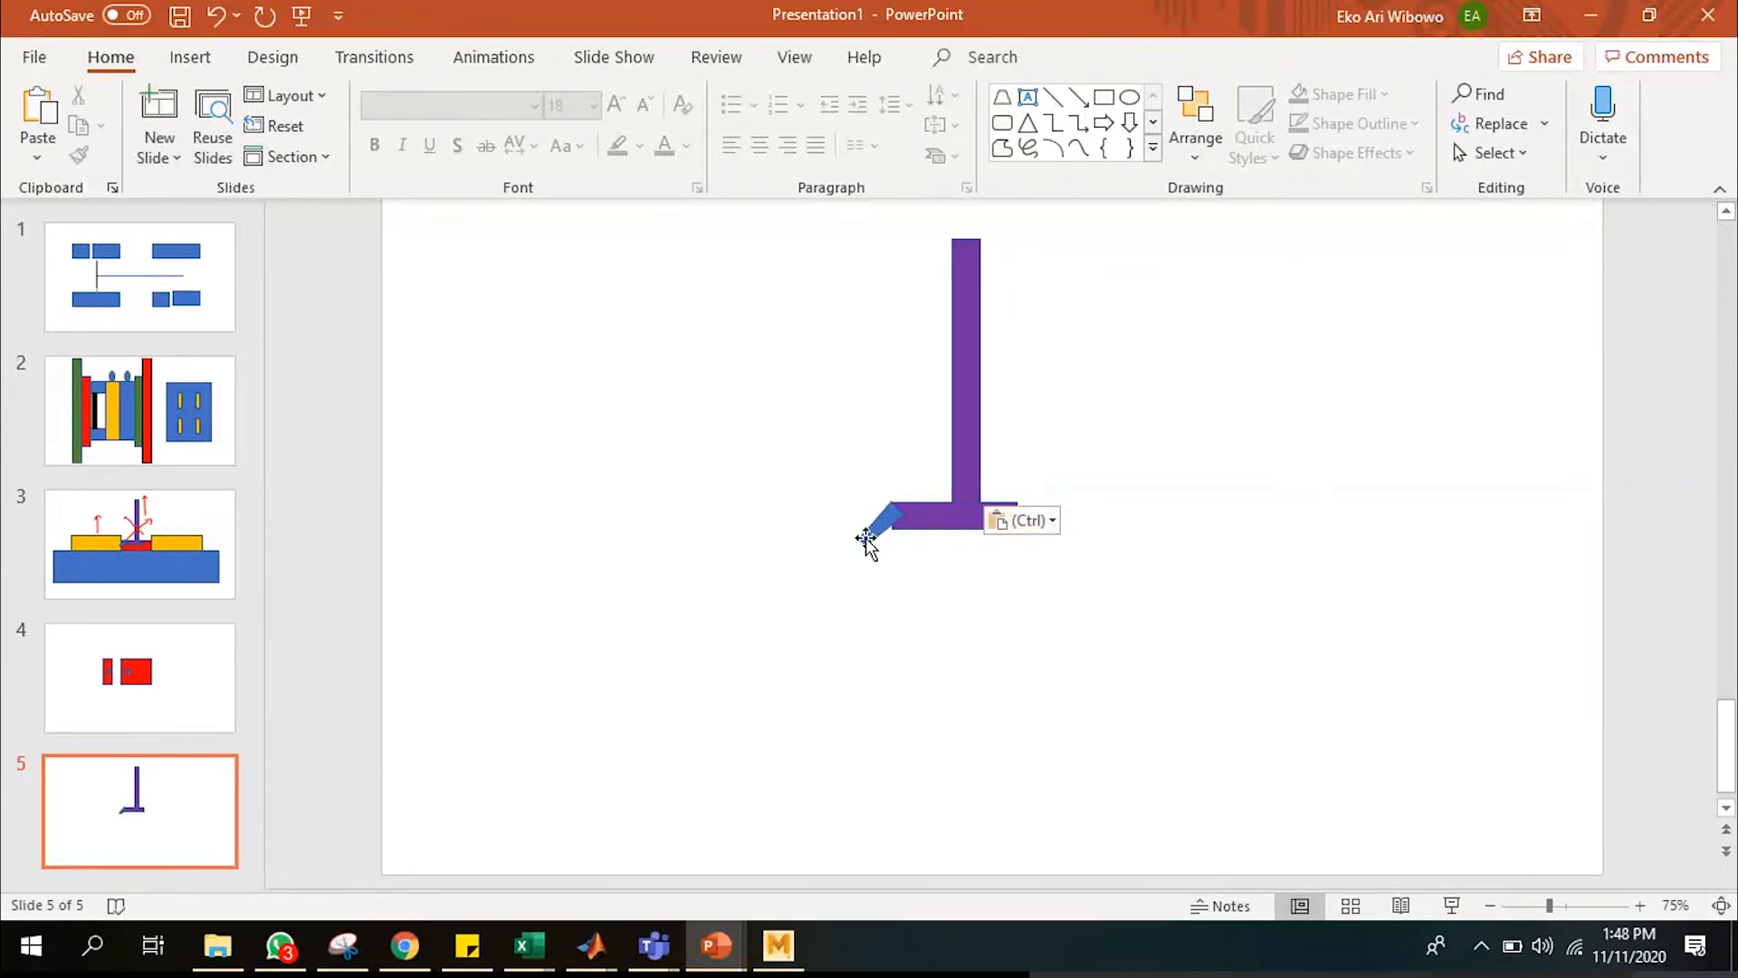
# Place a mirrored copy of the blue gate against the opposite end of the purple horizontal bar.
pyautogui.click(905, 526)
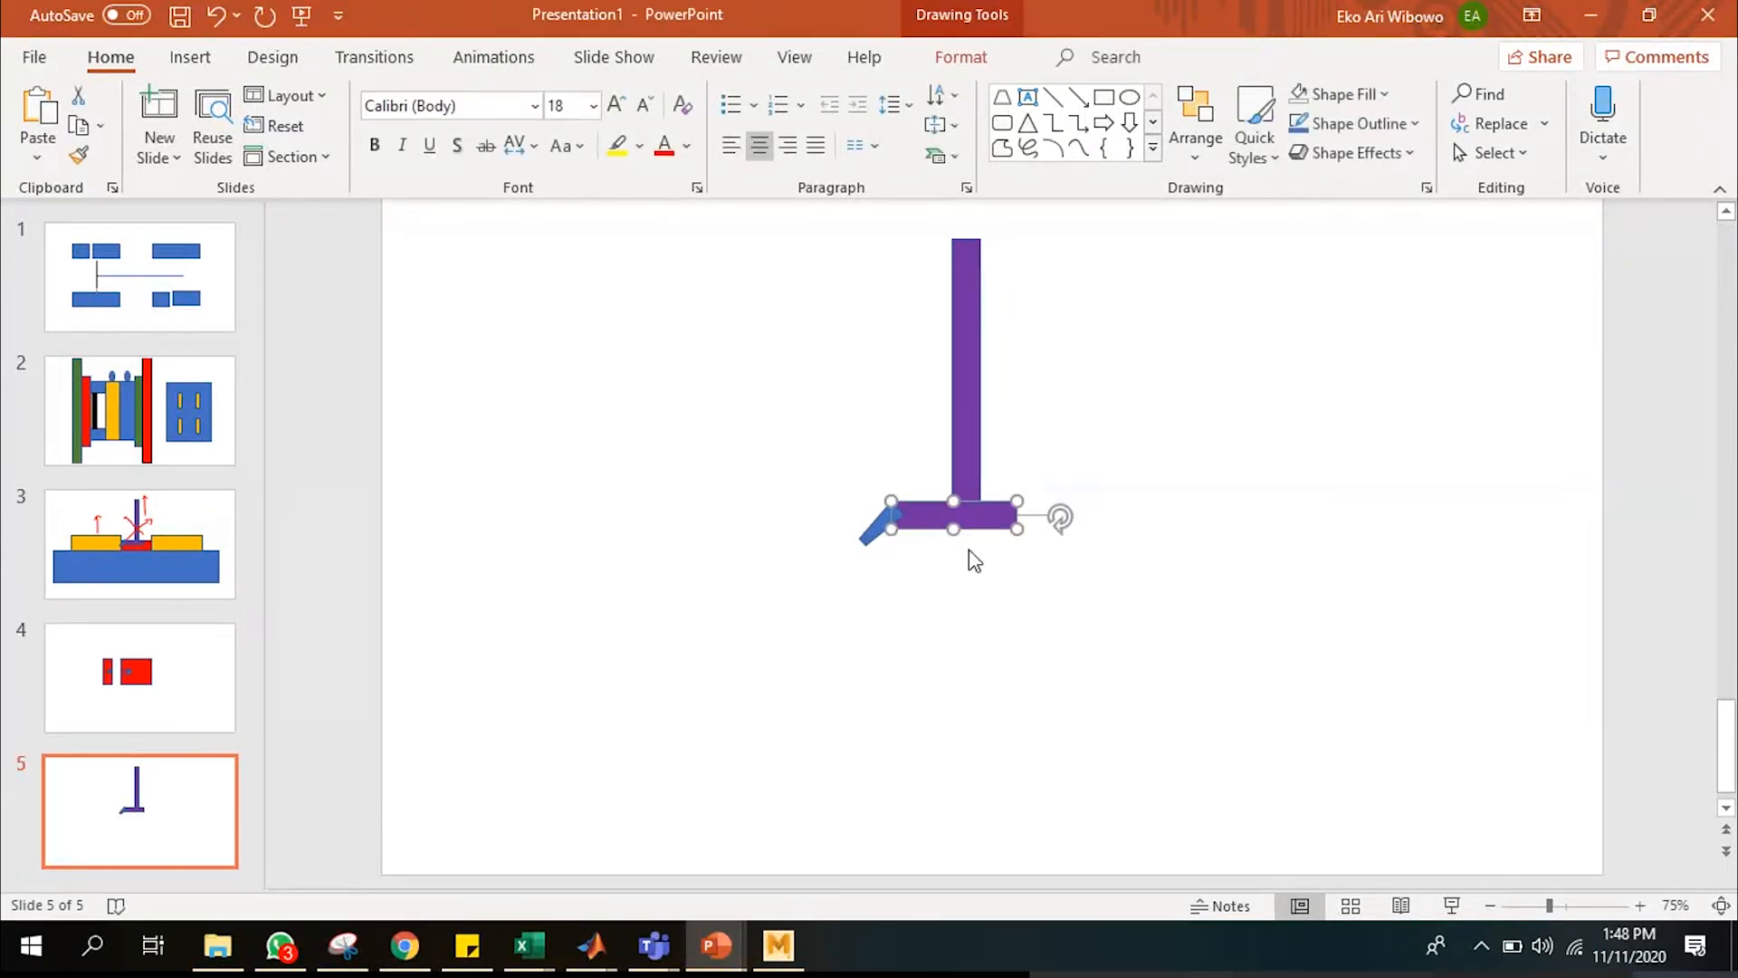
pyautogui.keyDown('ctrl'); pyautogui.scroll(12, 969, 550); pyautogui.keyUp('ctrl')
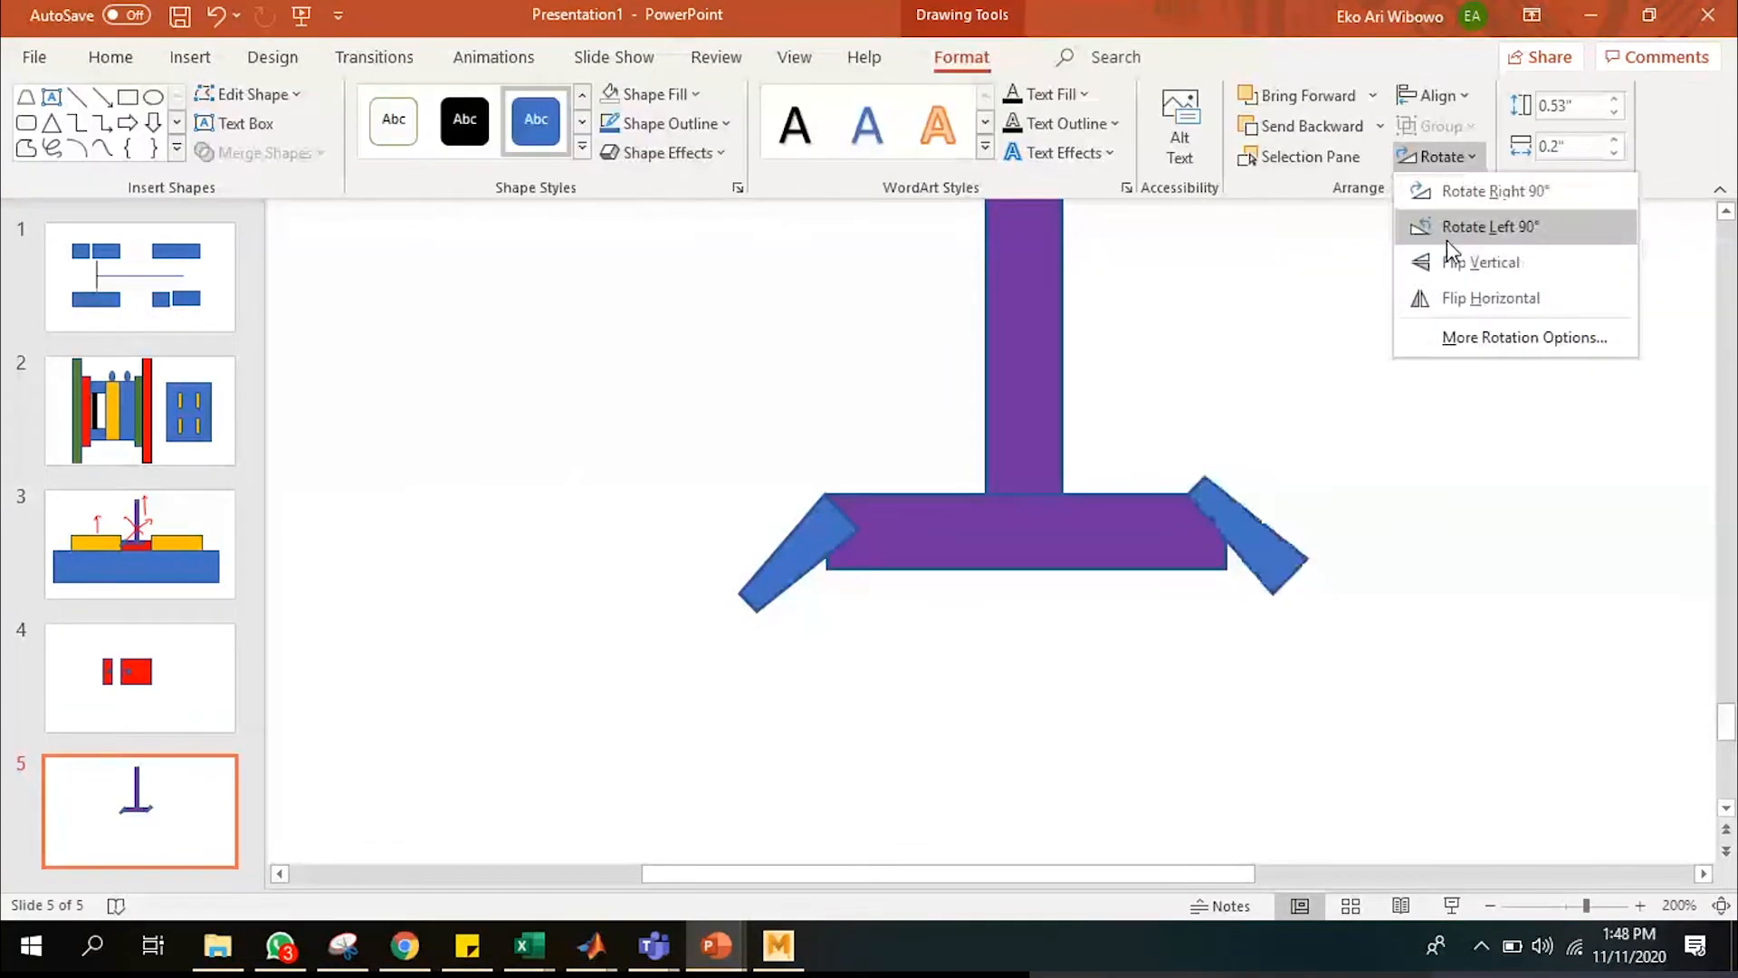
pyautogui.click(1415, 282)
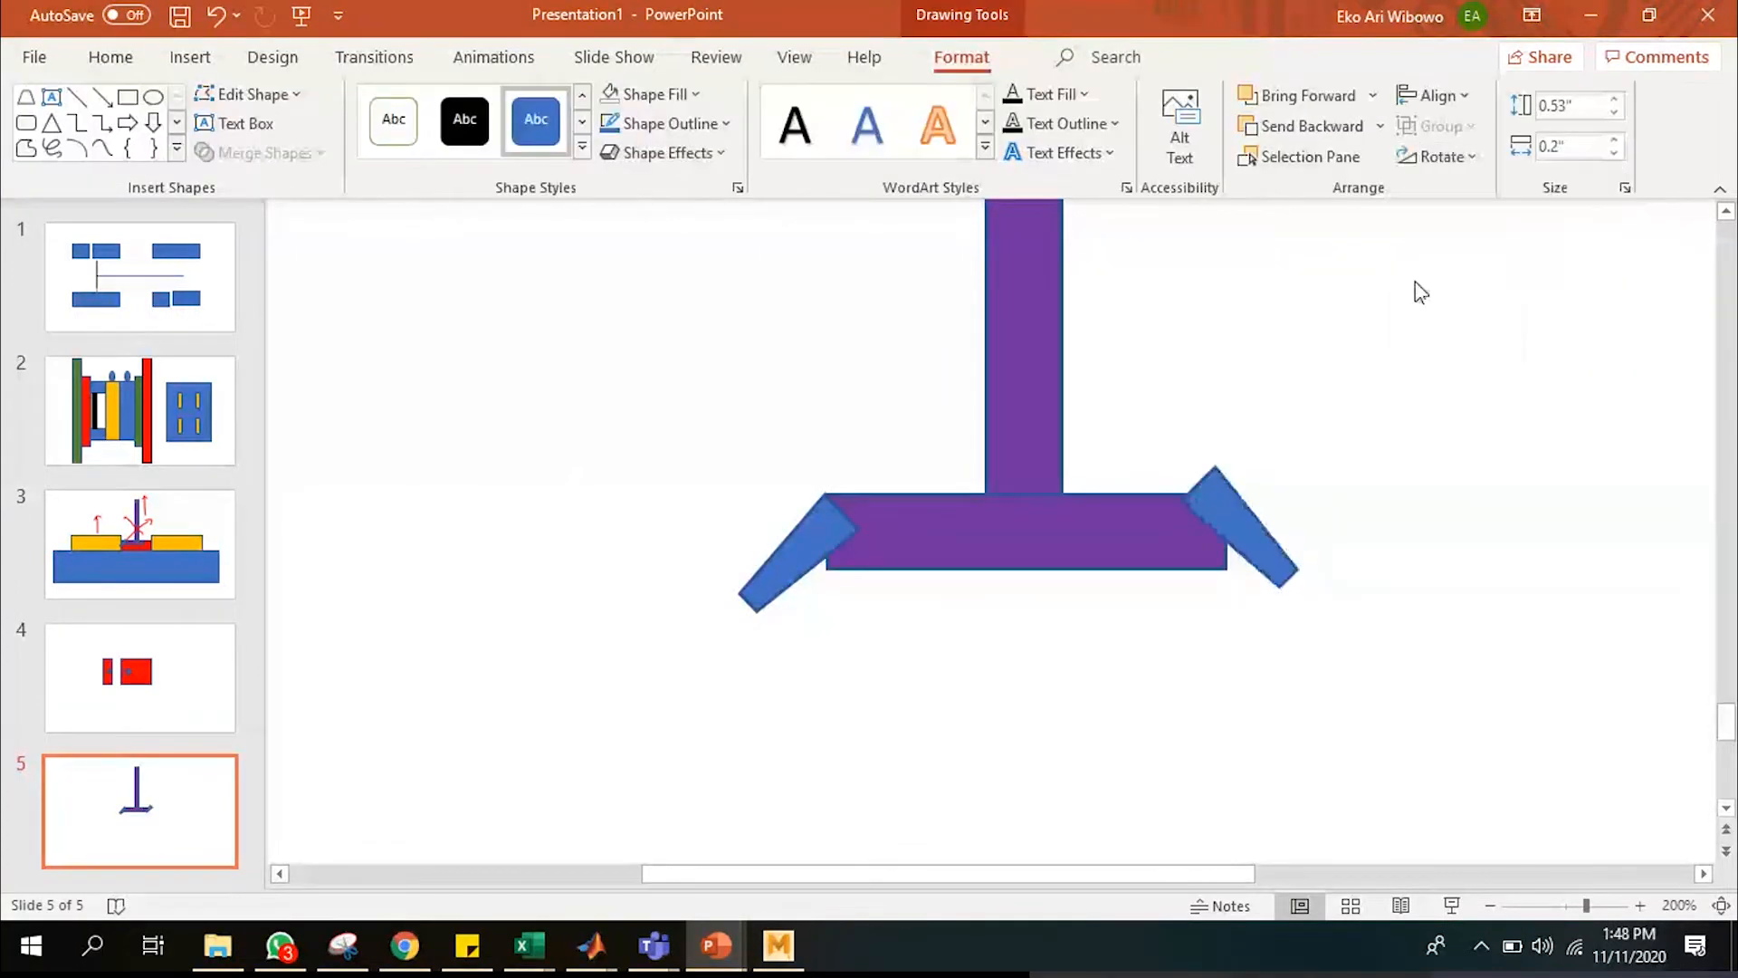
pyautogui.click(1247, 527)
pyautogui.moveTo(1249, 524); pyautogui.dragTo(1264, 552)
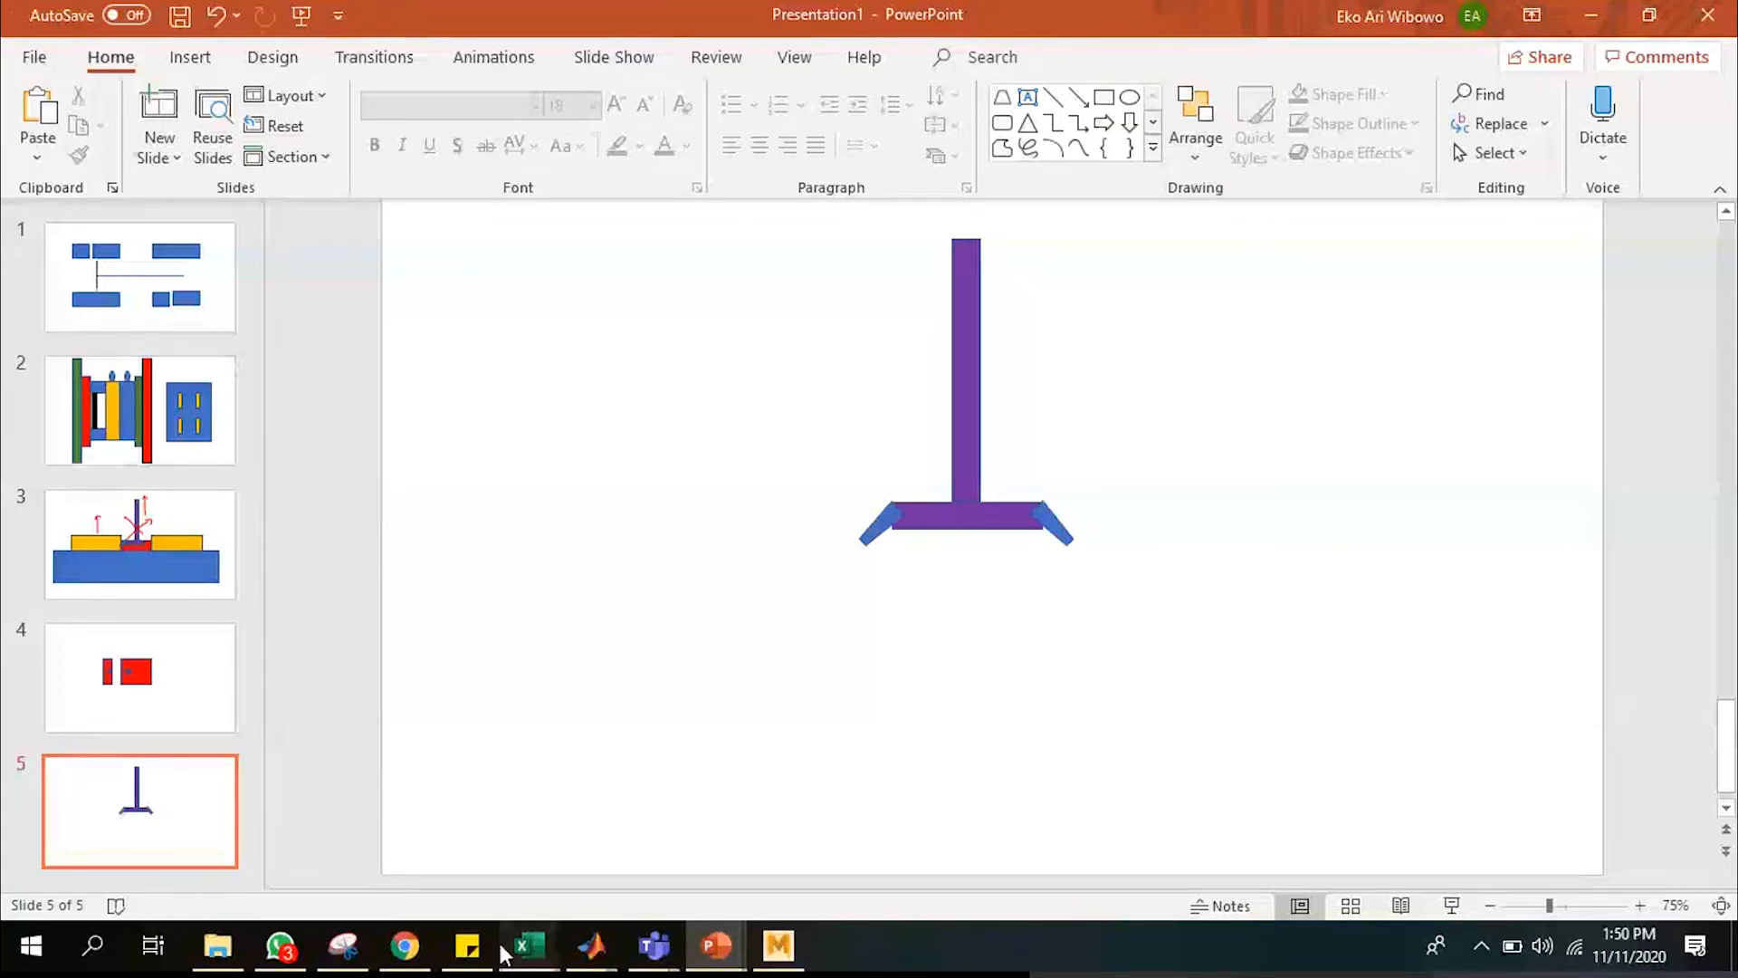
# Switch to the grading workbook in Excel and look through the HARI KE-7 scores on the AFEKTIF sheet.
pyautogui.moveTo(528, 945)
pyautogui.click(720, 846)
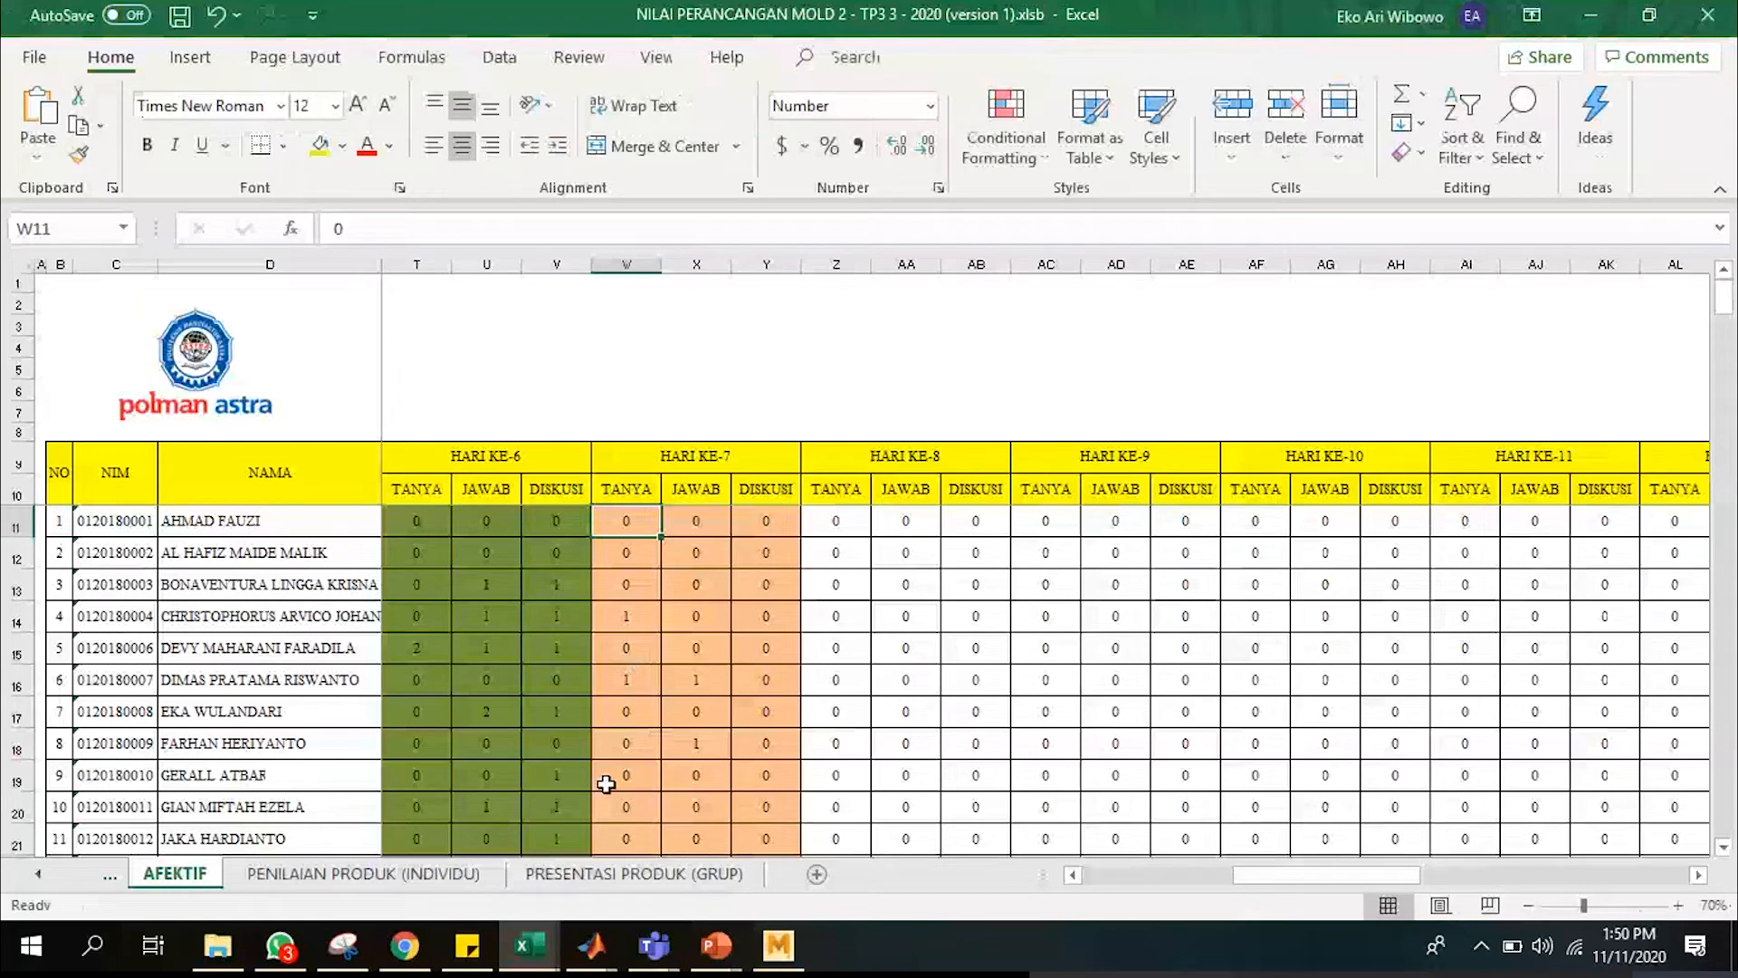
pyautogui.scroll(-4, 609, 783)
pyautogui.click(648, 674)
pyautogui.scroll(4, 648, 673)
pyautogui.click(648, 673)
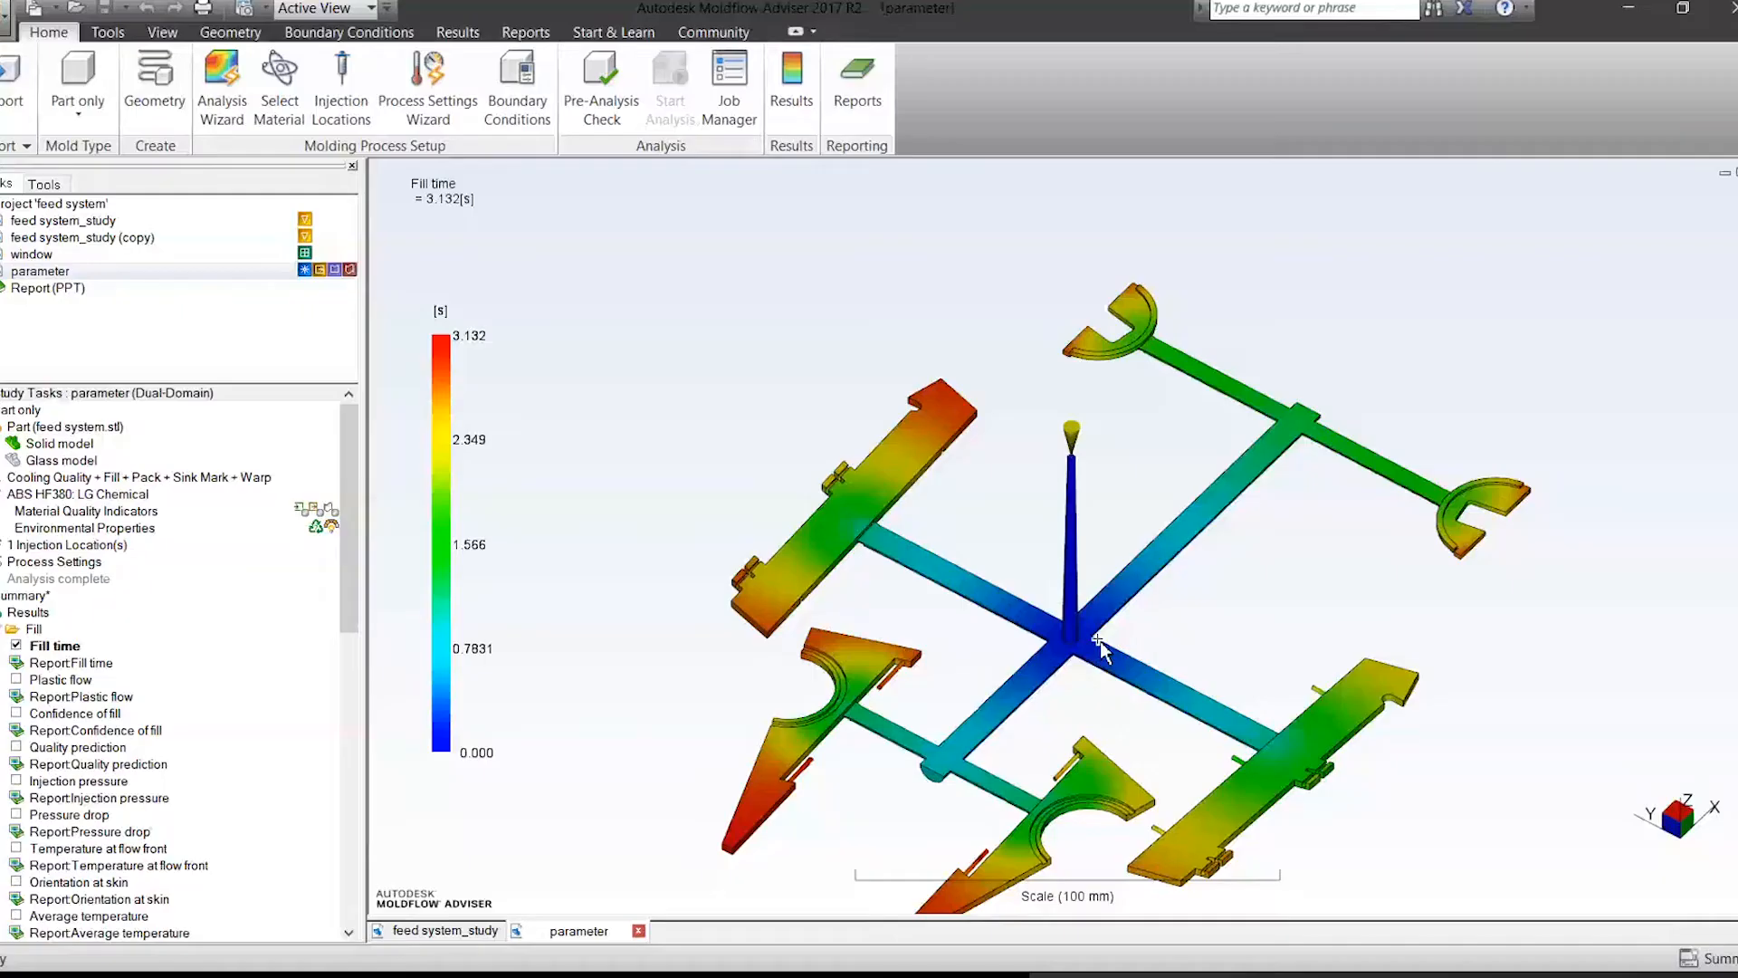
# Examine the Fill time result of the parameter study on the feed system from the side, close up at the sprue base.
pyautogui.scroll(-3, 1097, 639)
pyautogui.moveTo(1097, 639); pyautogui.dragTo(988, 577, button='middle')
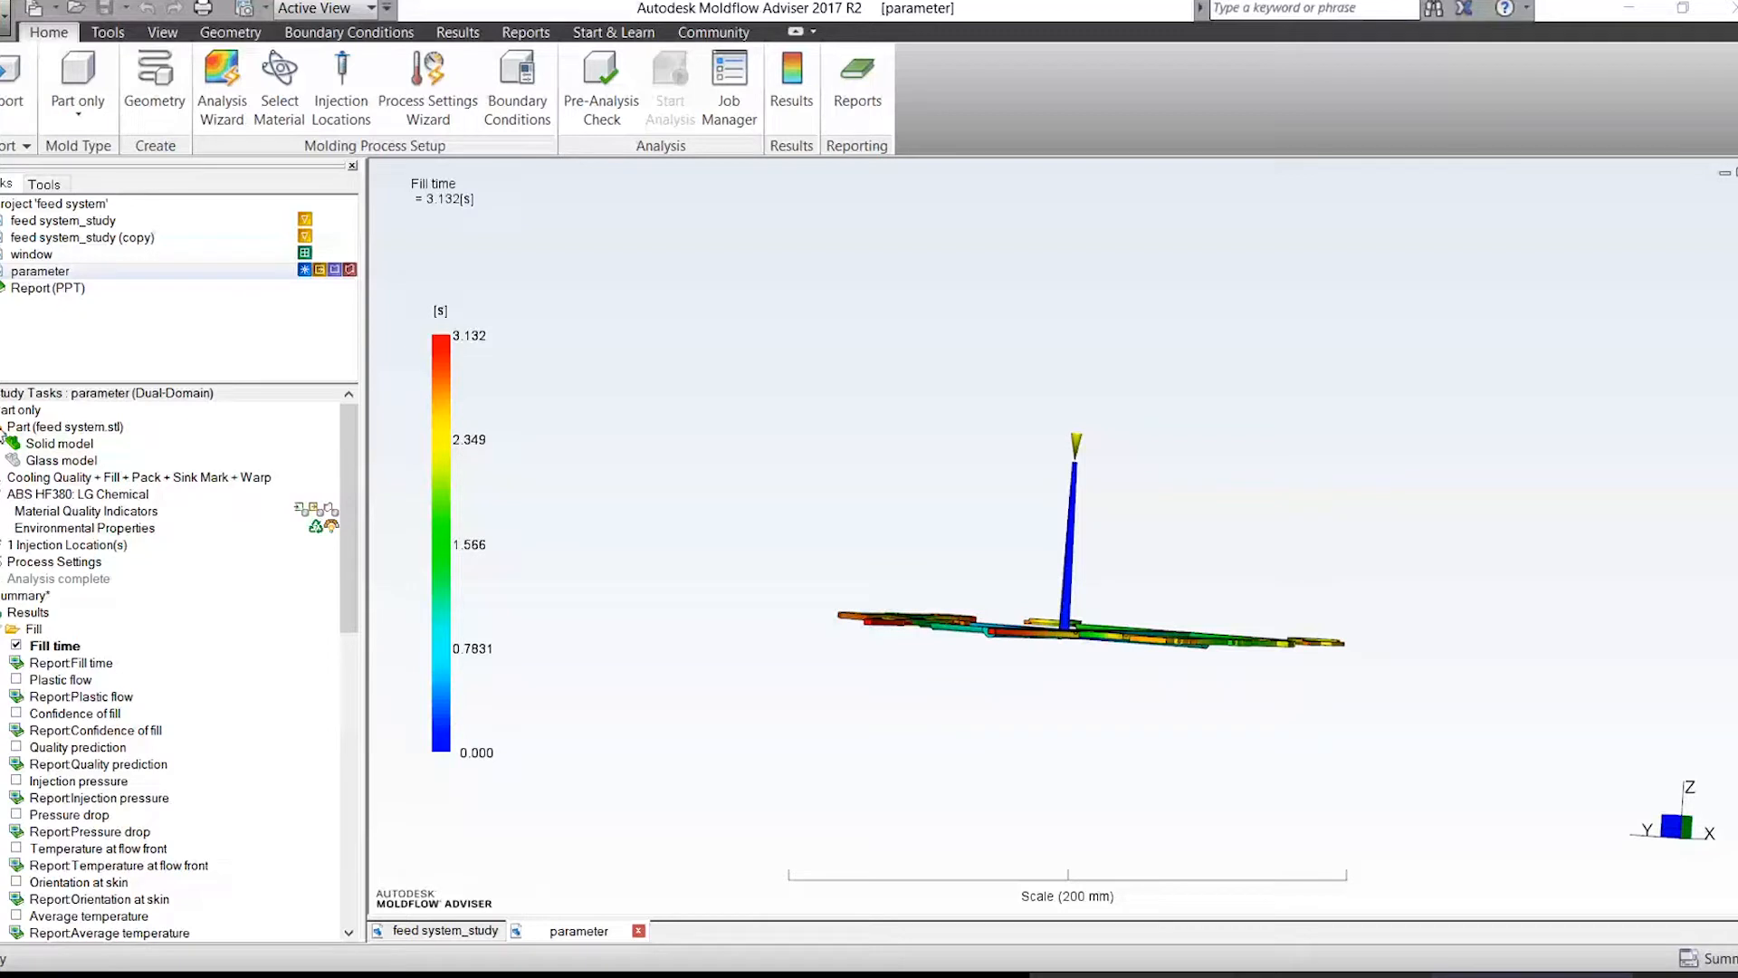
pyautogui.scroll(1, 1068, 489)
pyautogui.moveTo(1086, 520)
pyautogui.mouseDown(button='middle')
pyautogui.moveTo(1191, 567)
pyautogui.moveTo(1163, 553)
pyautogui.moveTo(1179, 555)
pyautogui.mouseUp(button='middle')
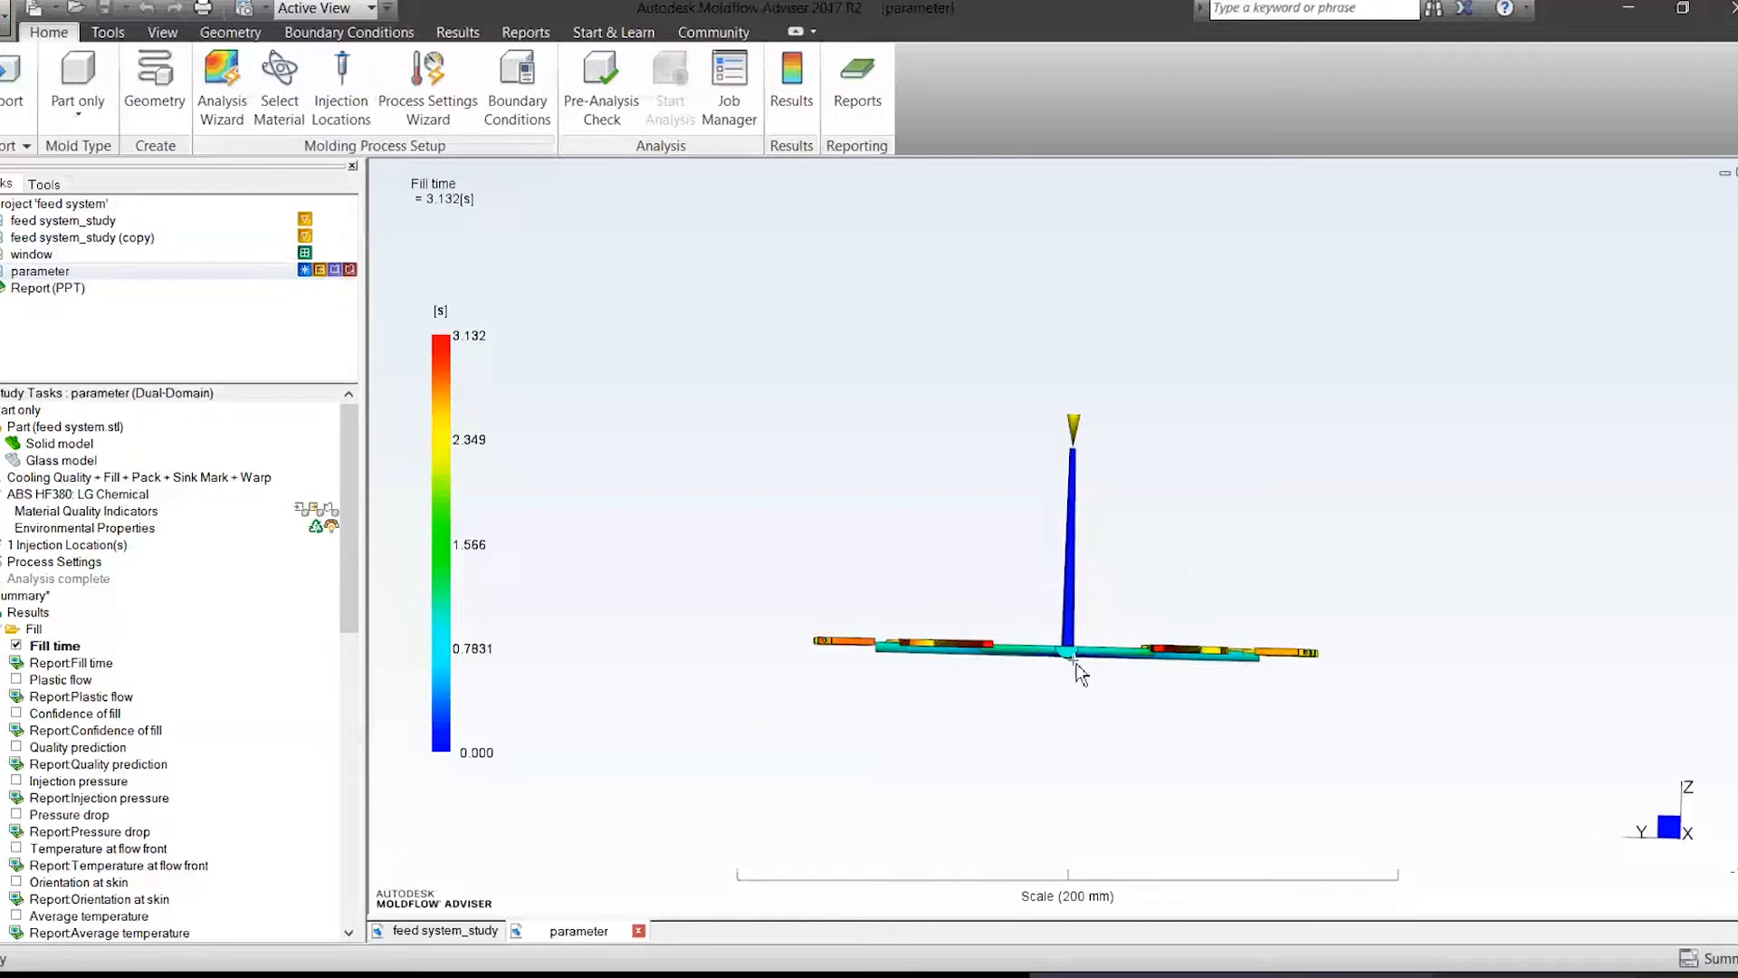
pyautogui.scroll(-1, 1064, 663)
pyautogui.scroll(5, 1077, 678)
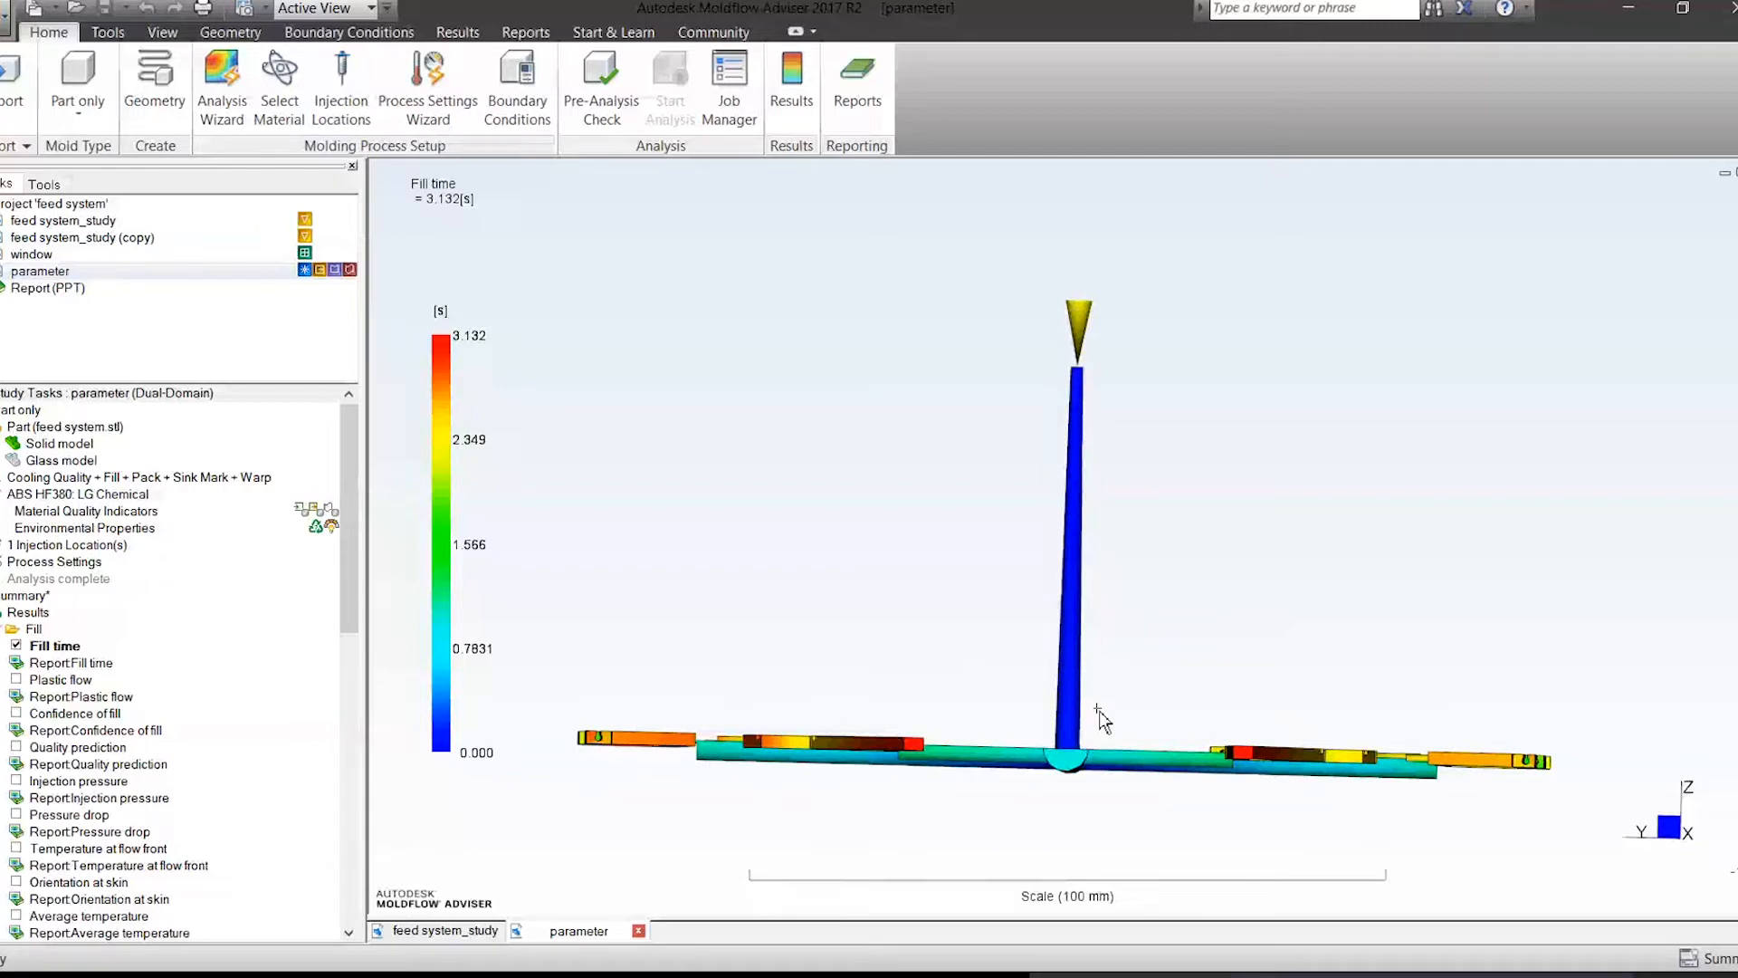
pyautogui.scroll(3, 1098, 710)
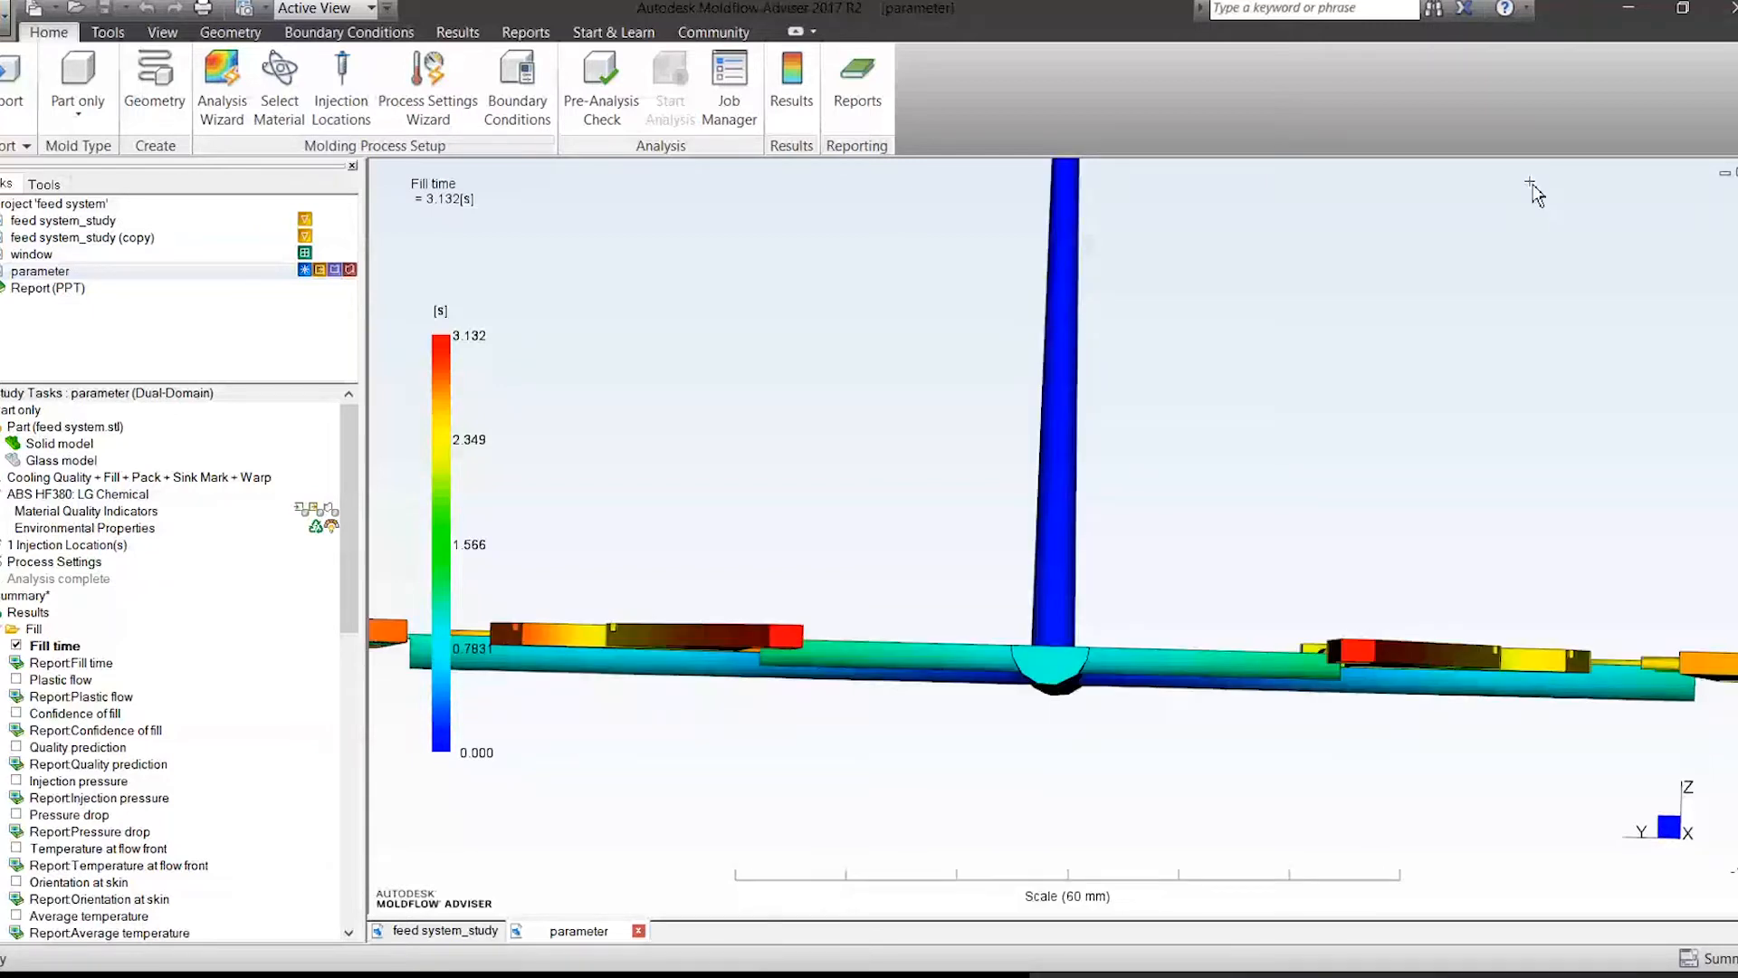
# Display the Quality prediction result and examine it across the whole feed system.
pyautogui.click(16, 746)
pyautogui.scroll(-3, 1301, 388)
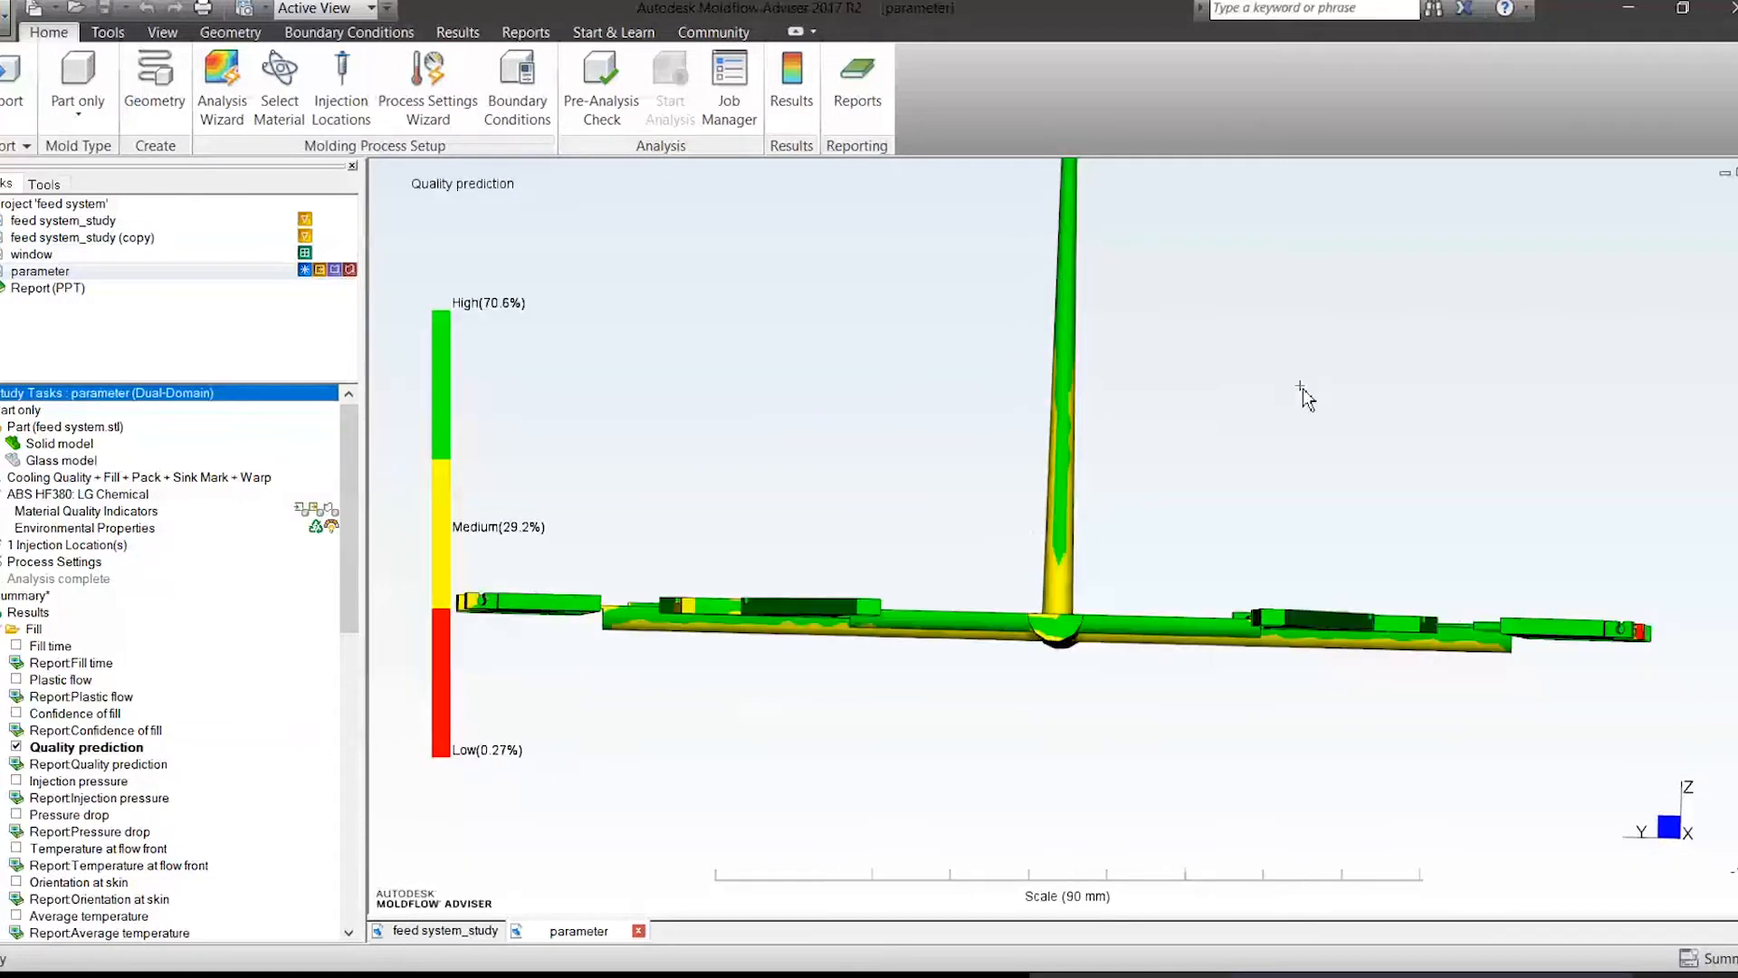
pyautogui.moveTo(1186, 430); pyautogui.dragTo(998, 507, button='middle')
pyautogui.scroll(-1, 1209, 466)
pyautogui.moveTo(1208, 467)
pyautogui.mouseDown(button='middle')
pyautogui.moveTo(1249, 516)
pyautogui.moveTo(1261, 500)
pyautogui.mouseUp(button='middle')
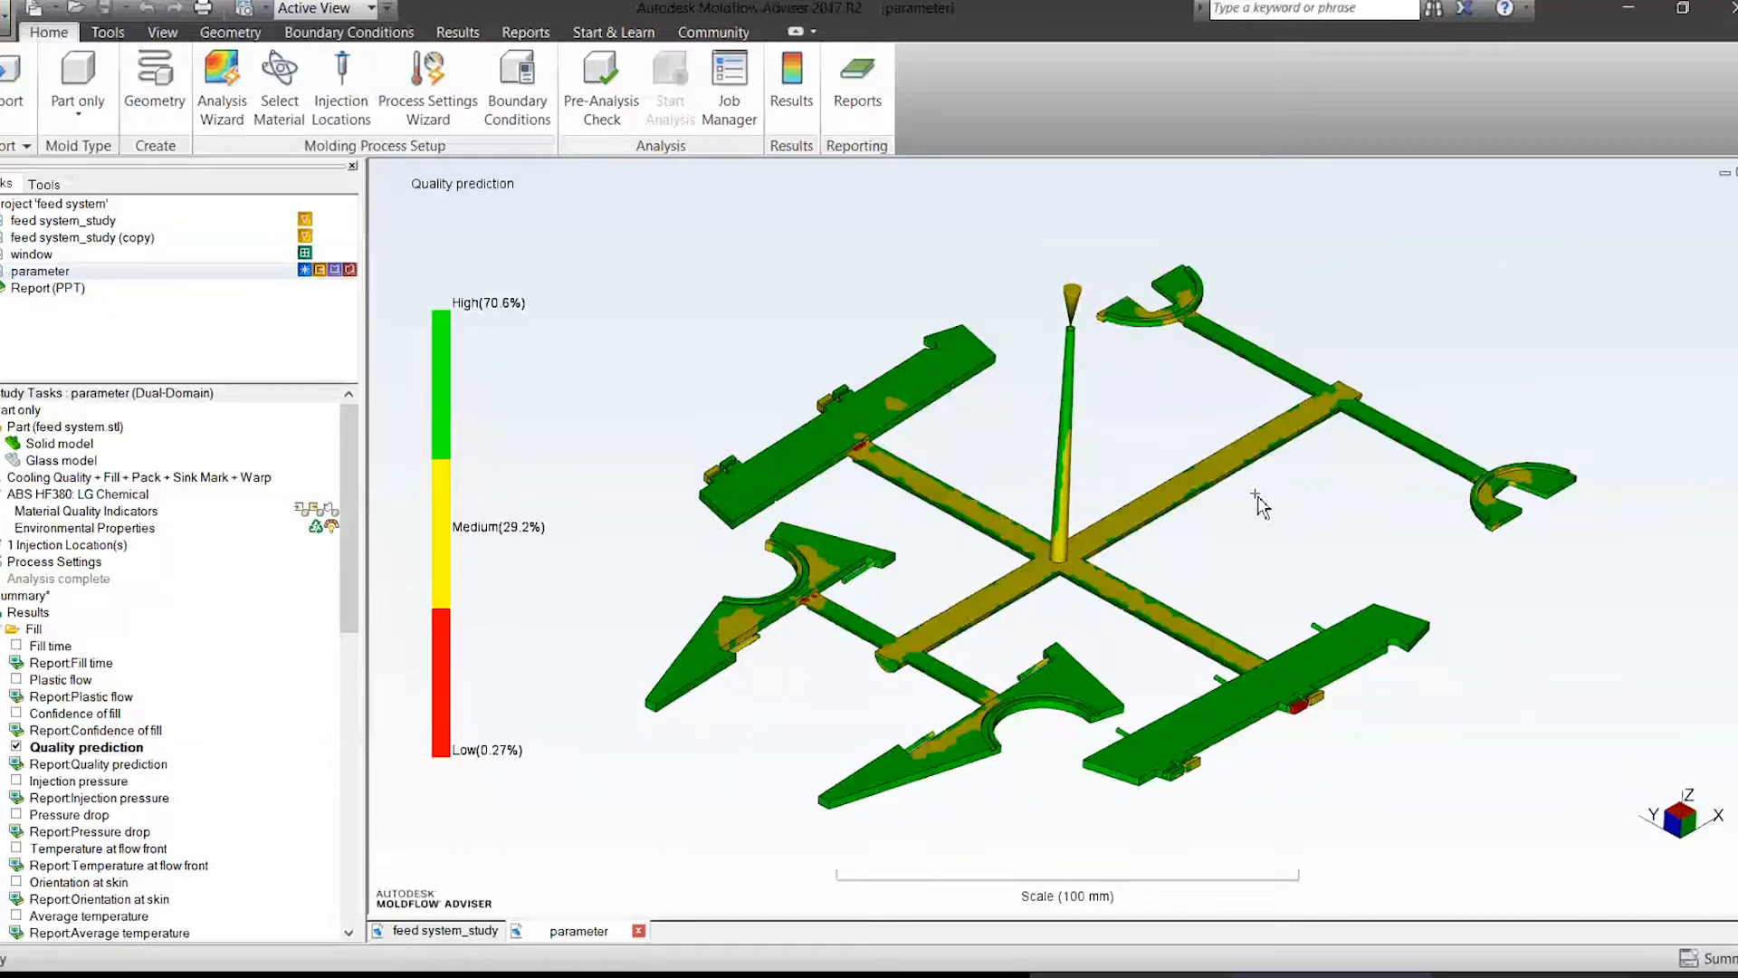
pyautogui.moveTo(998, 573); pyautogui.dragTo(994, 510, button='middle')
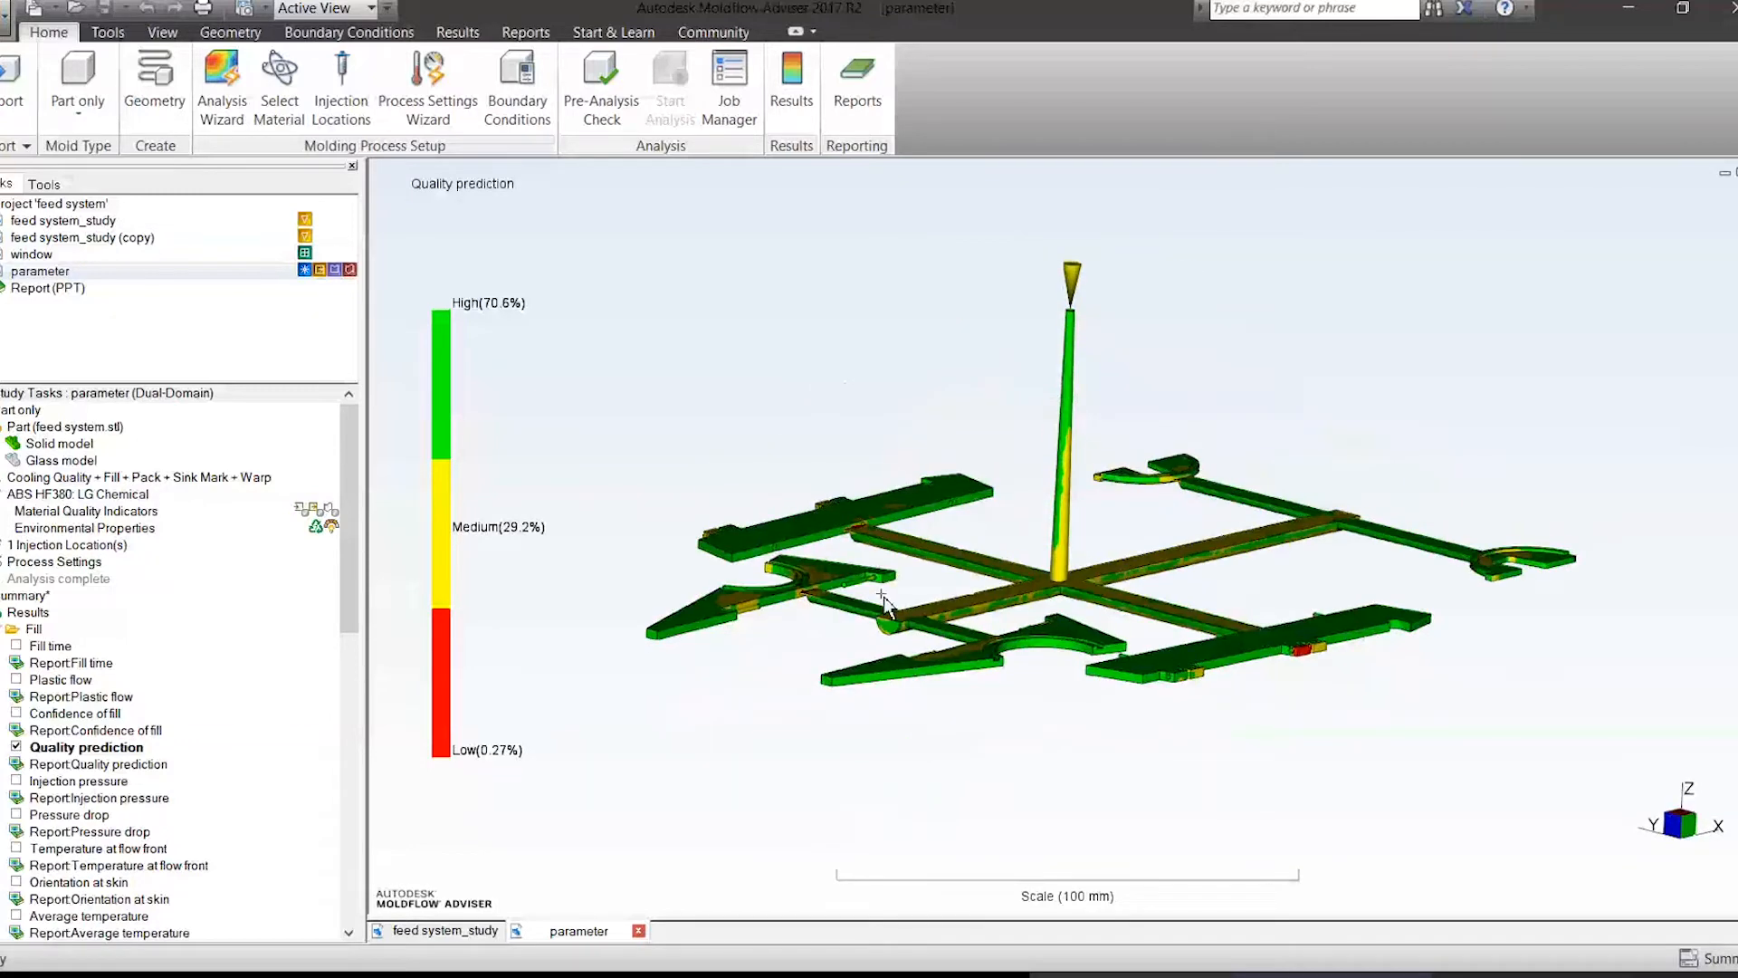
# Inspect the quality prediction closely at the main runner's end and on the underside of the runners and gates.
pyautogui.scroll(-1, 857, 612)
pyautogui.scroll(4, 887, 625)
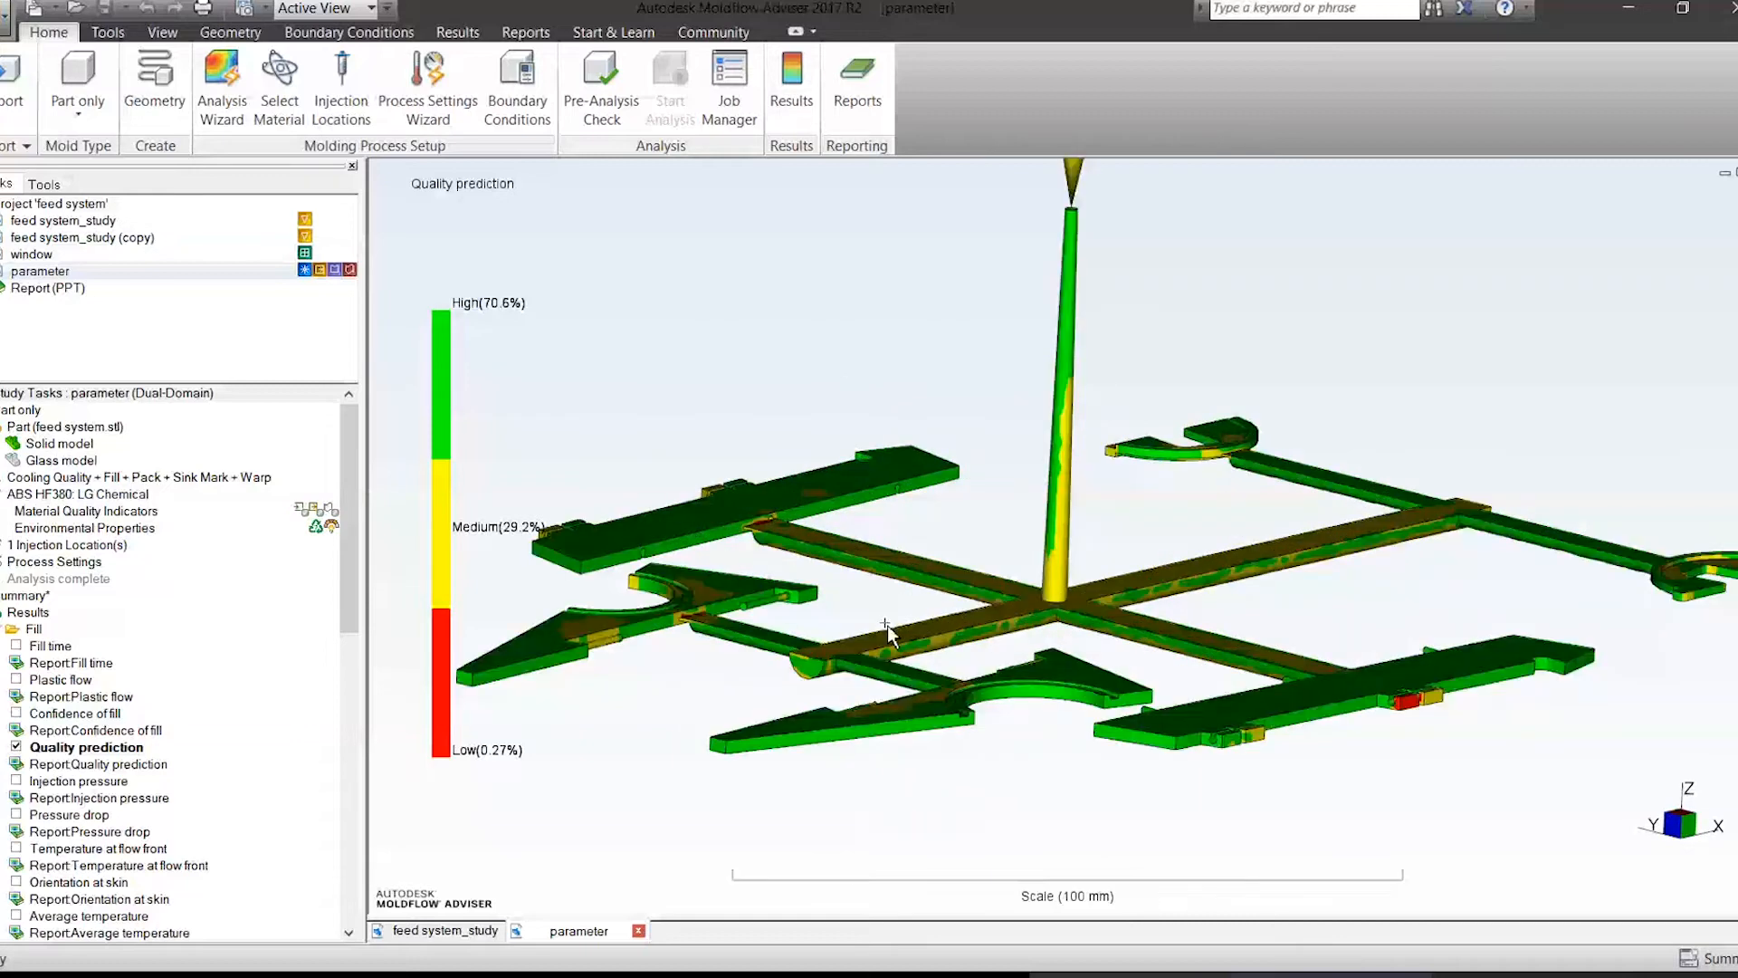
pyautogui.scroll(3, 902, 595)
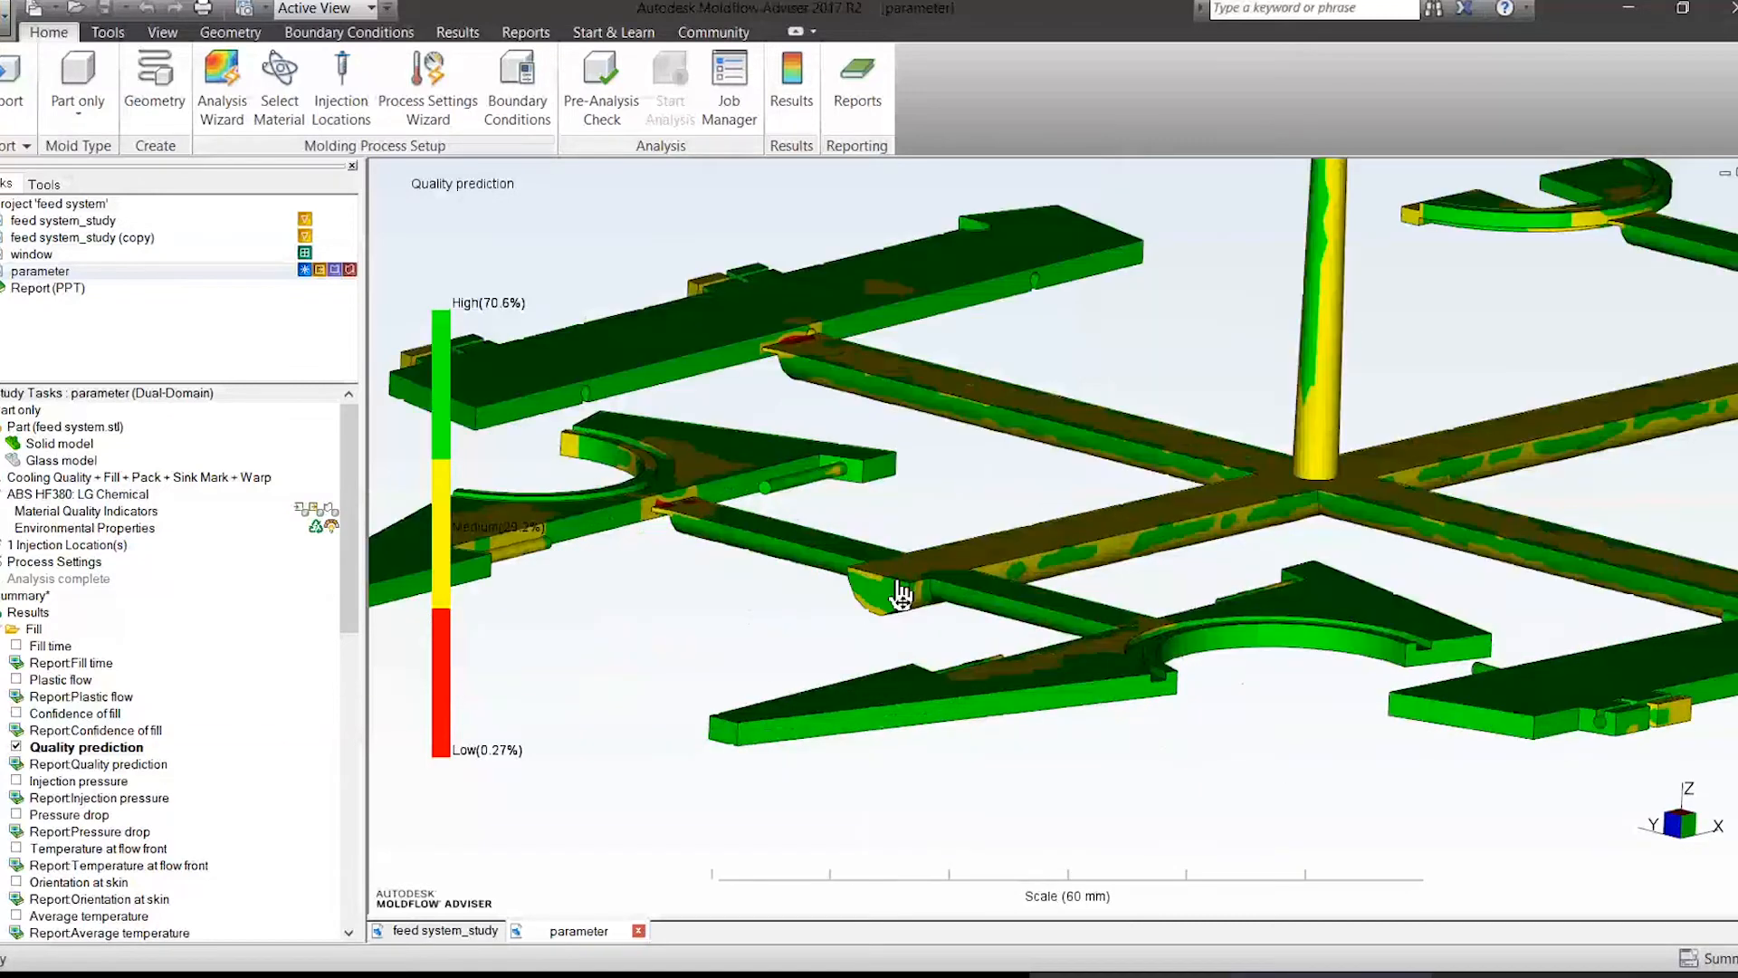
pyautogui.moveTo(901, 595)
pyautogui.mouseDown(button='middle')
pyautogui.moveTo(1146, 515)
pyautogui.moveTo(1595, 502)
pyautogui.moveTo(1388, 481)
pyautogui.moveTo(1373, 519)
pyautogui.mouseUp(button='middle')
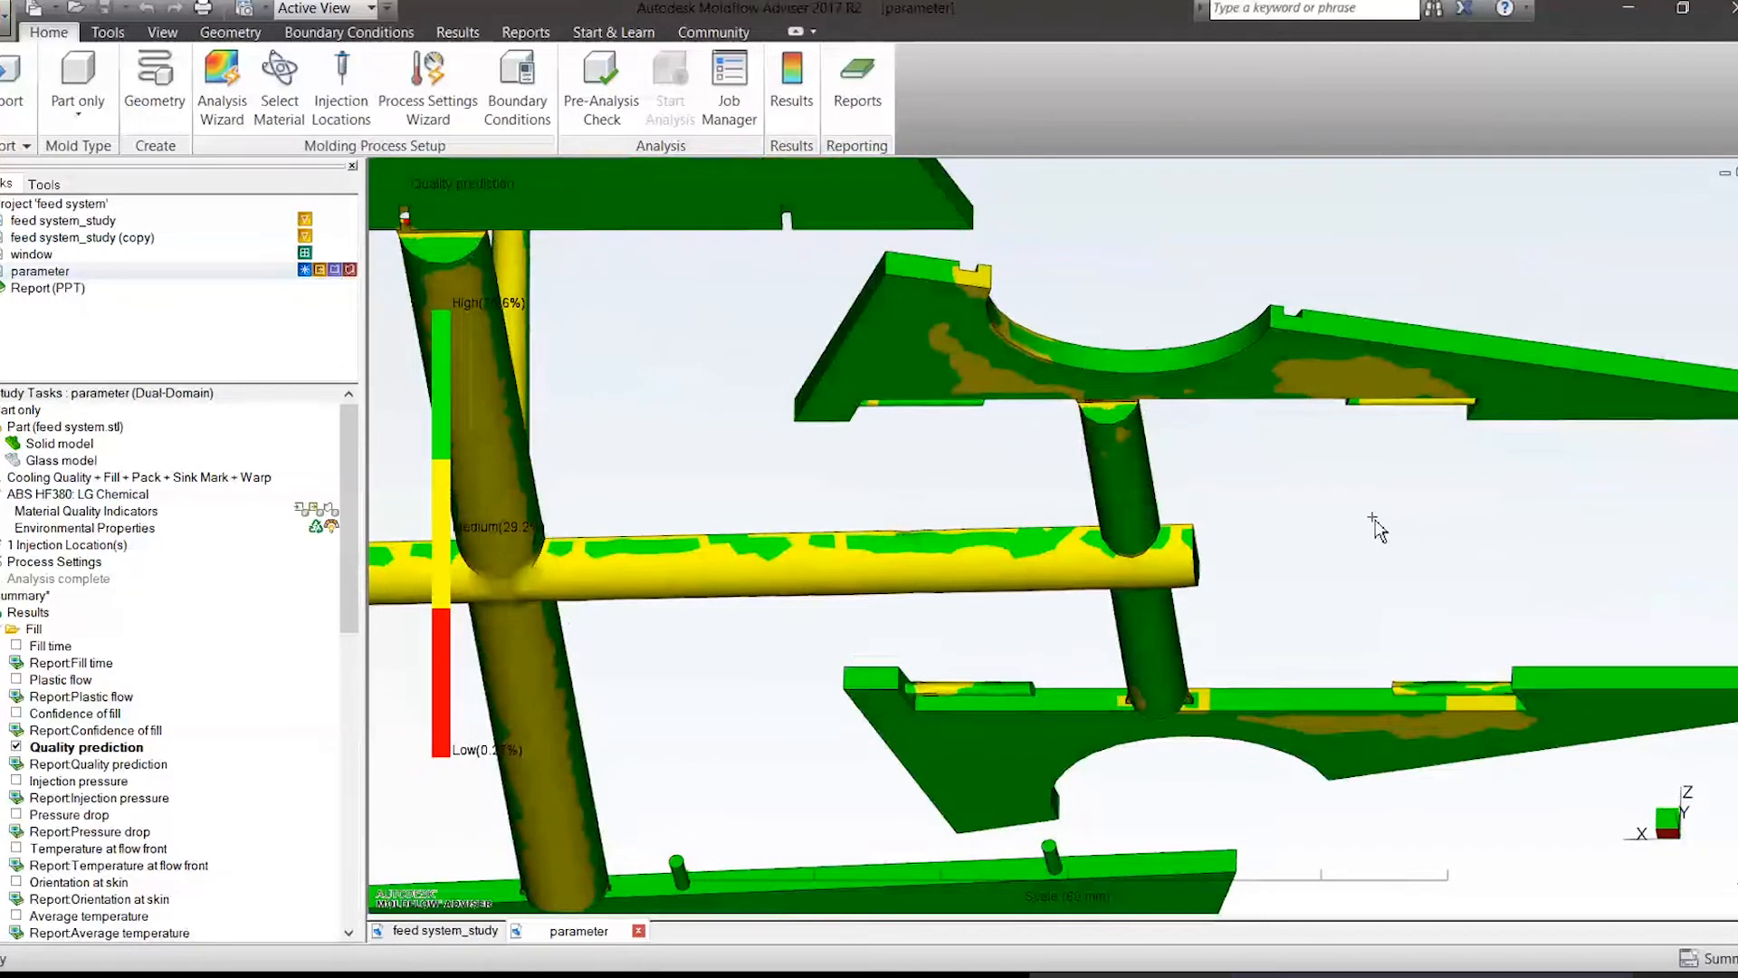
# Examine the quality prediction from the opposite side, around the long plates' gates, the main runner and the curved parts.
pyautogui.scroll(-2, 1374, 504)
pyautogui.scroll(-3, 1374, 507)
pyautogui.moveTo(1475, 496); pyautogui.dragTo(930, 530, button='middle')
pyautogui.scroll(4, 931, 530)
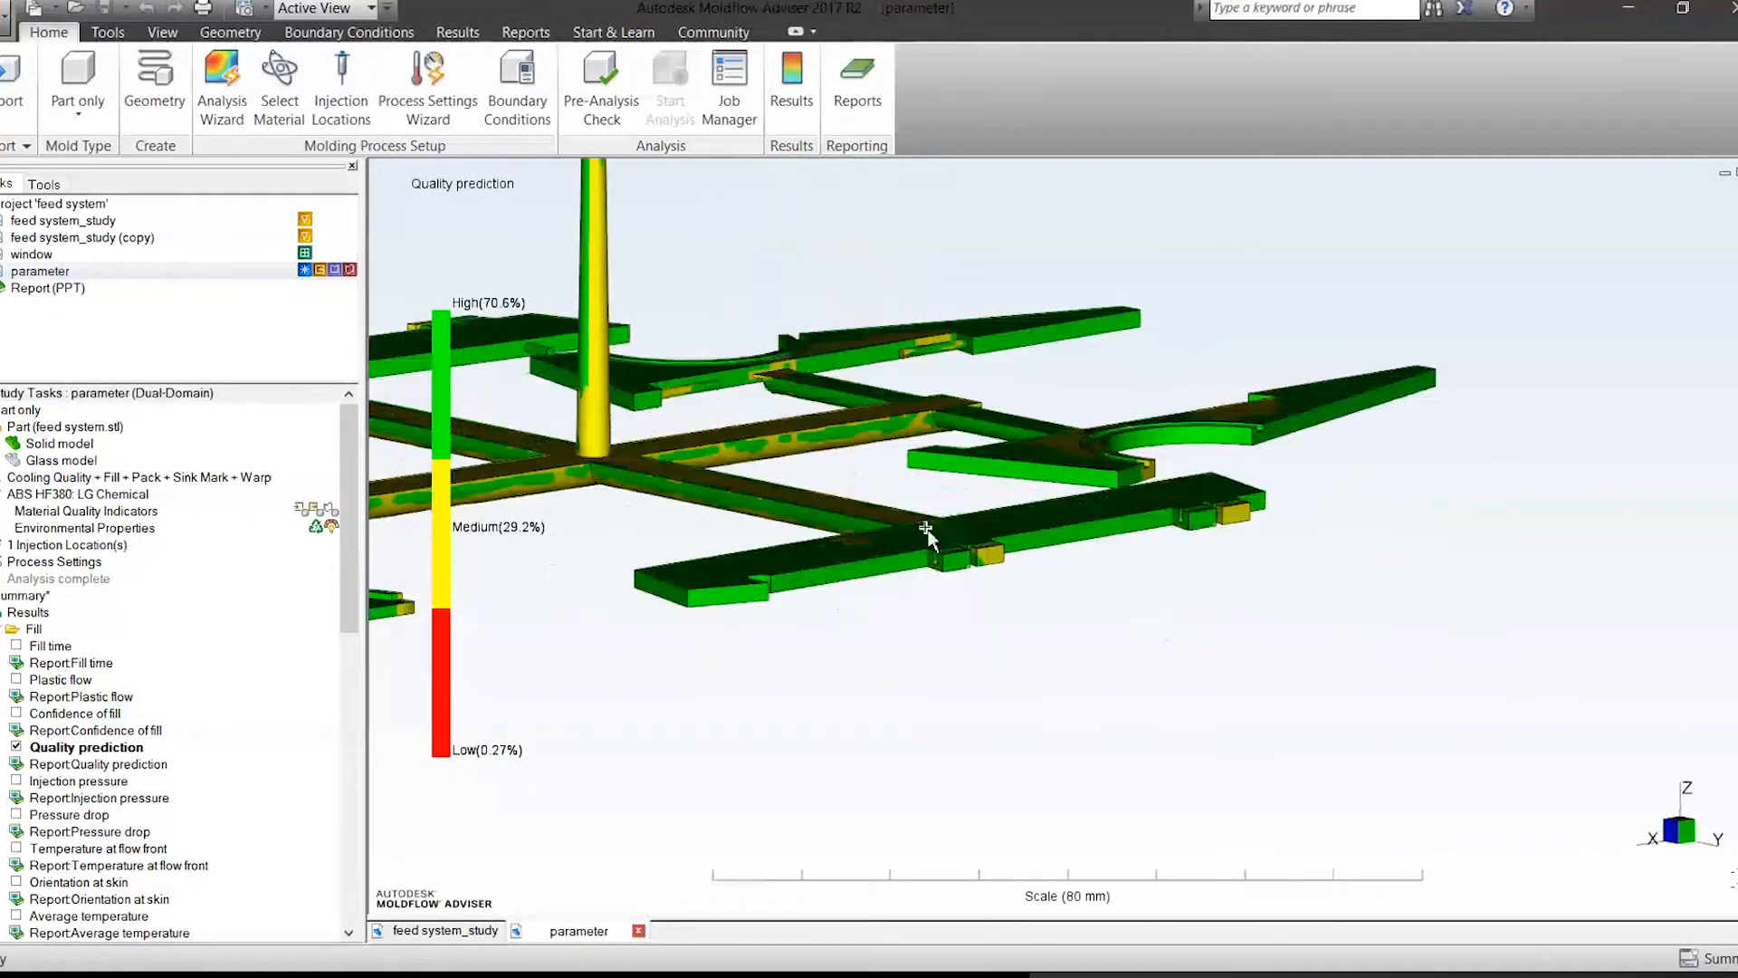
pyautogui.scroll(-3, 930, 529)
pyautogui.keyDown('shift'); pyautogui.moveTo(742, 474); pyautogui.dragTo(1294, 447, button='middle'); pyautogui.keyUp('shift')
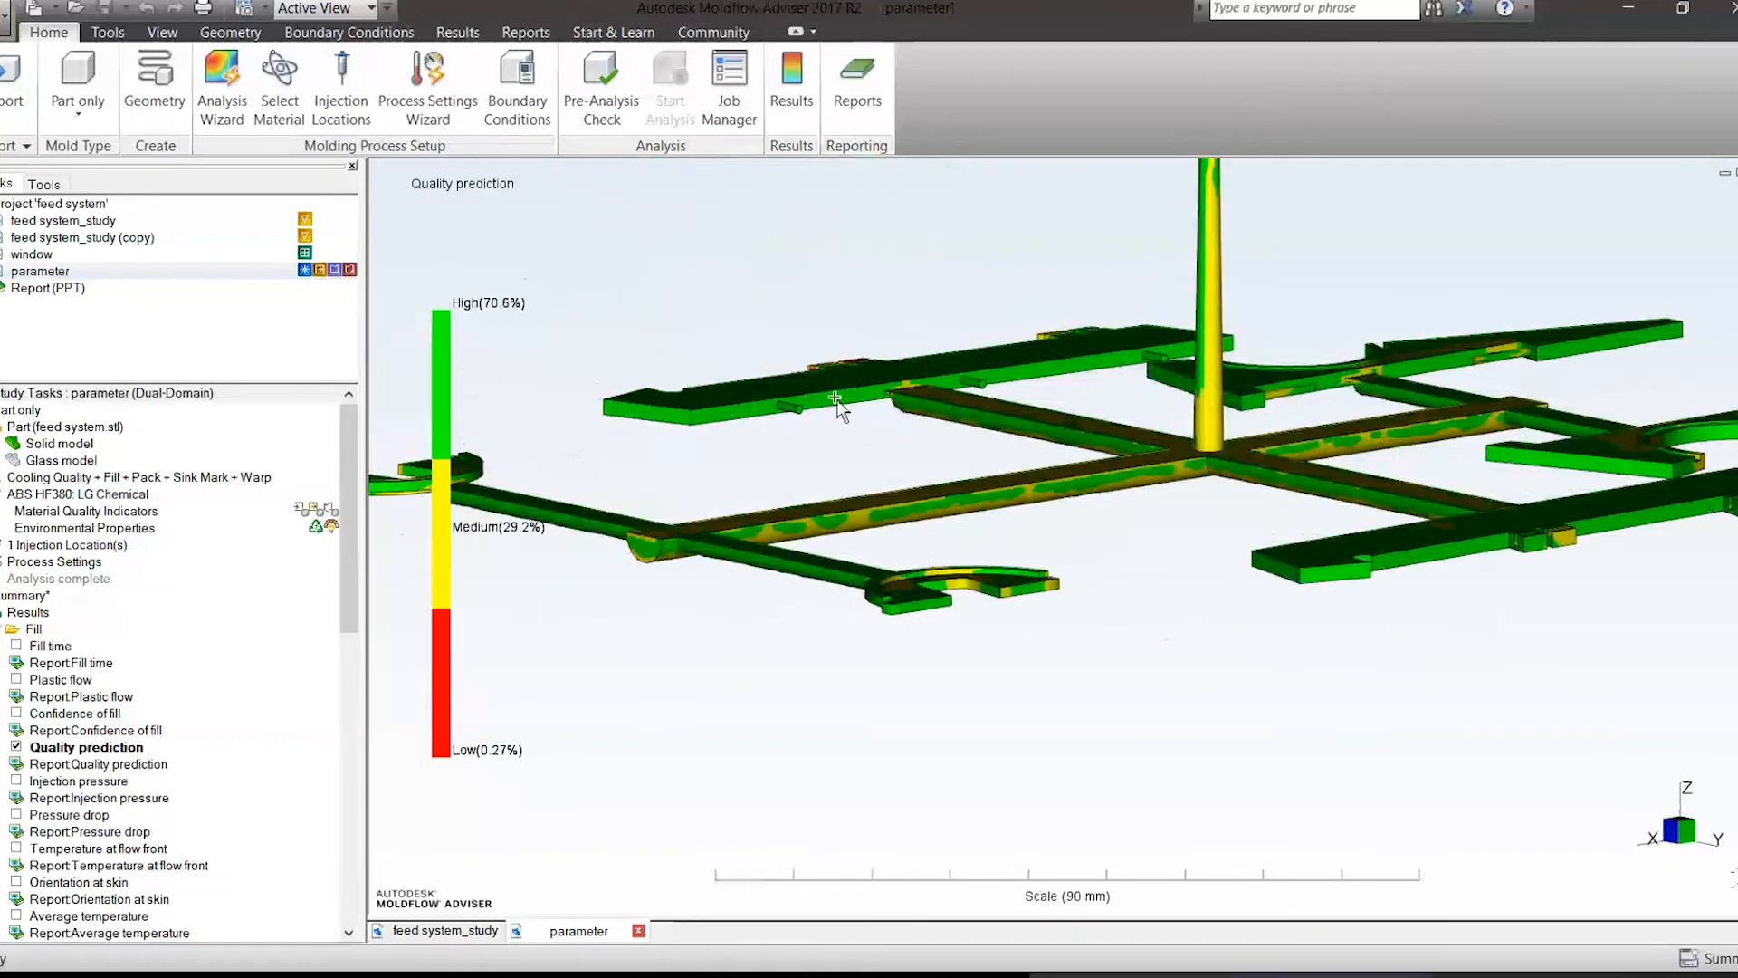
pyautogui.scroll(5, 860, 412)
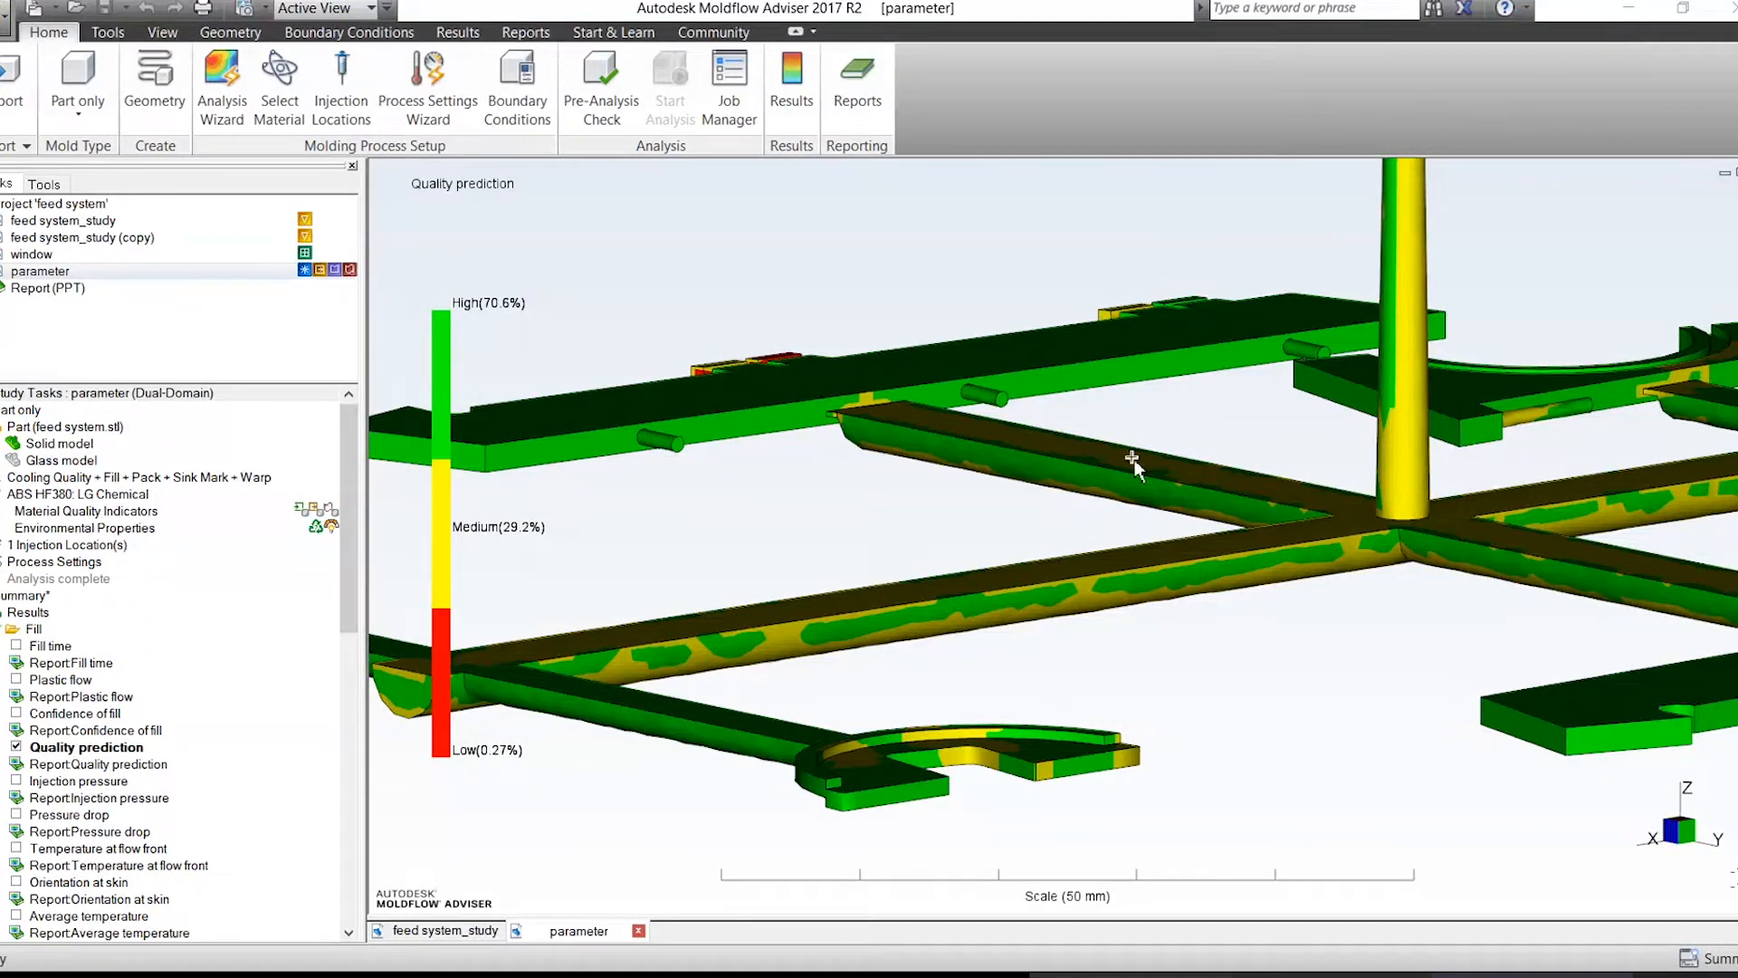
pyautogui.scroll(-2, 1133, 466)
pyautogui.scroll(-1, 1133, 463)
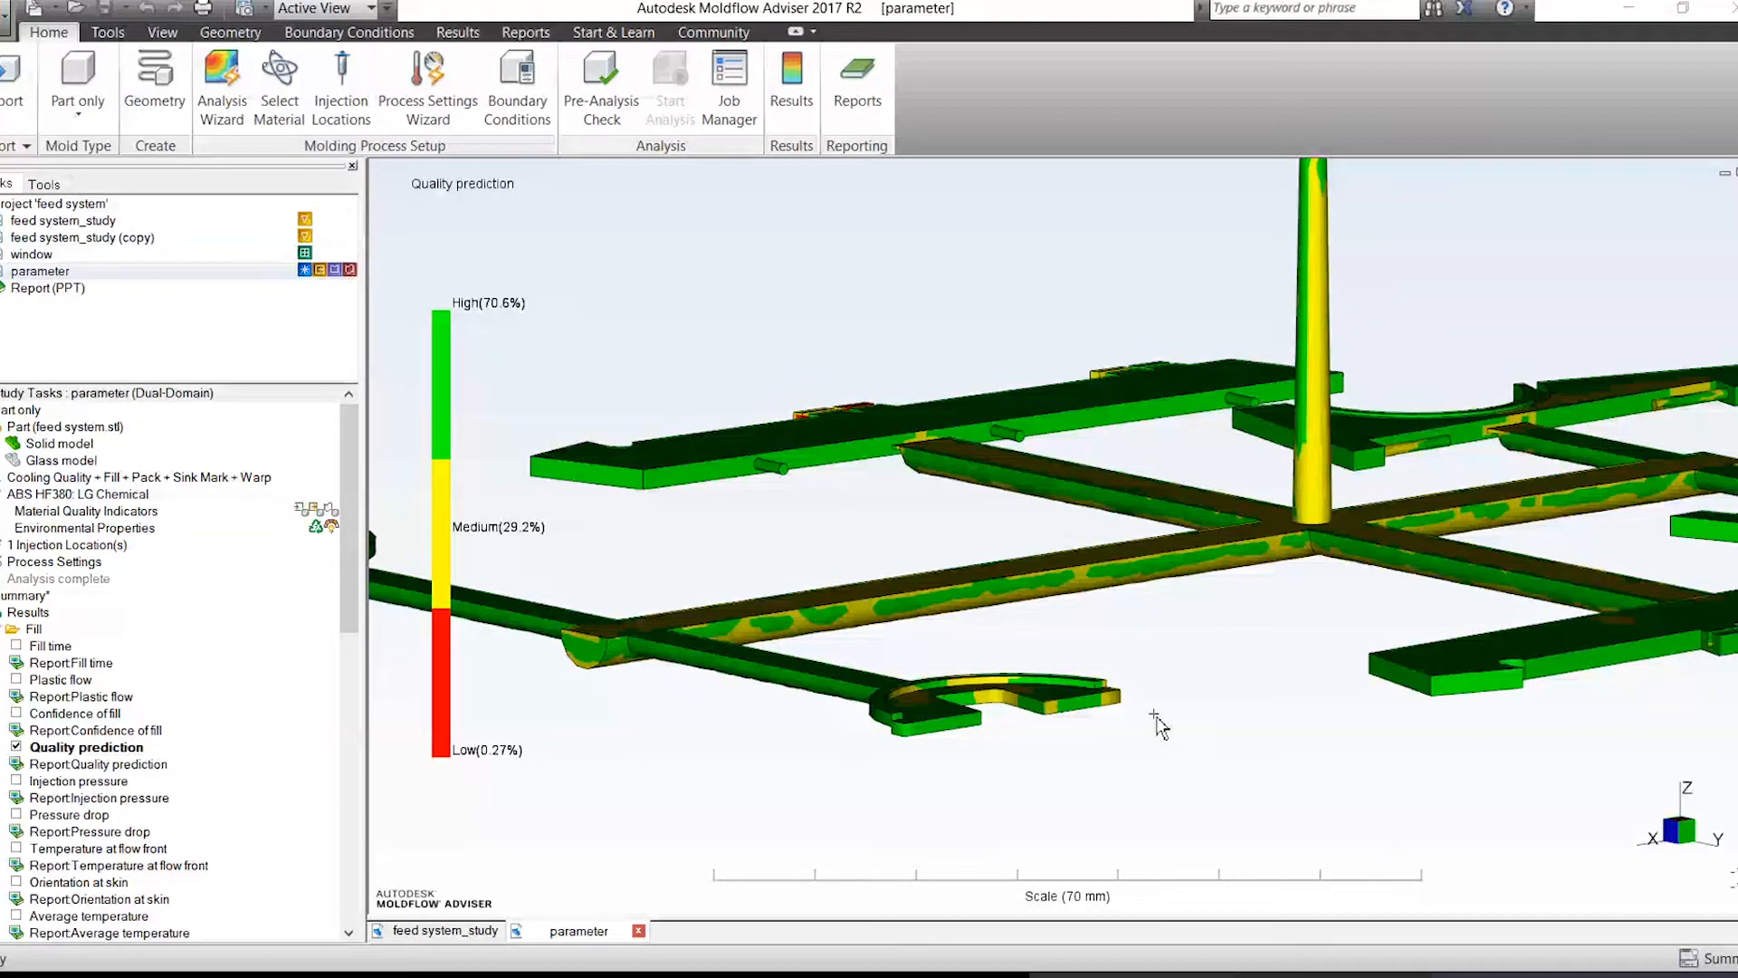
pyautogui.moveTo(1033, 516); pyautogui.dragTo(1070, 500, button='middle')
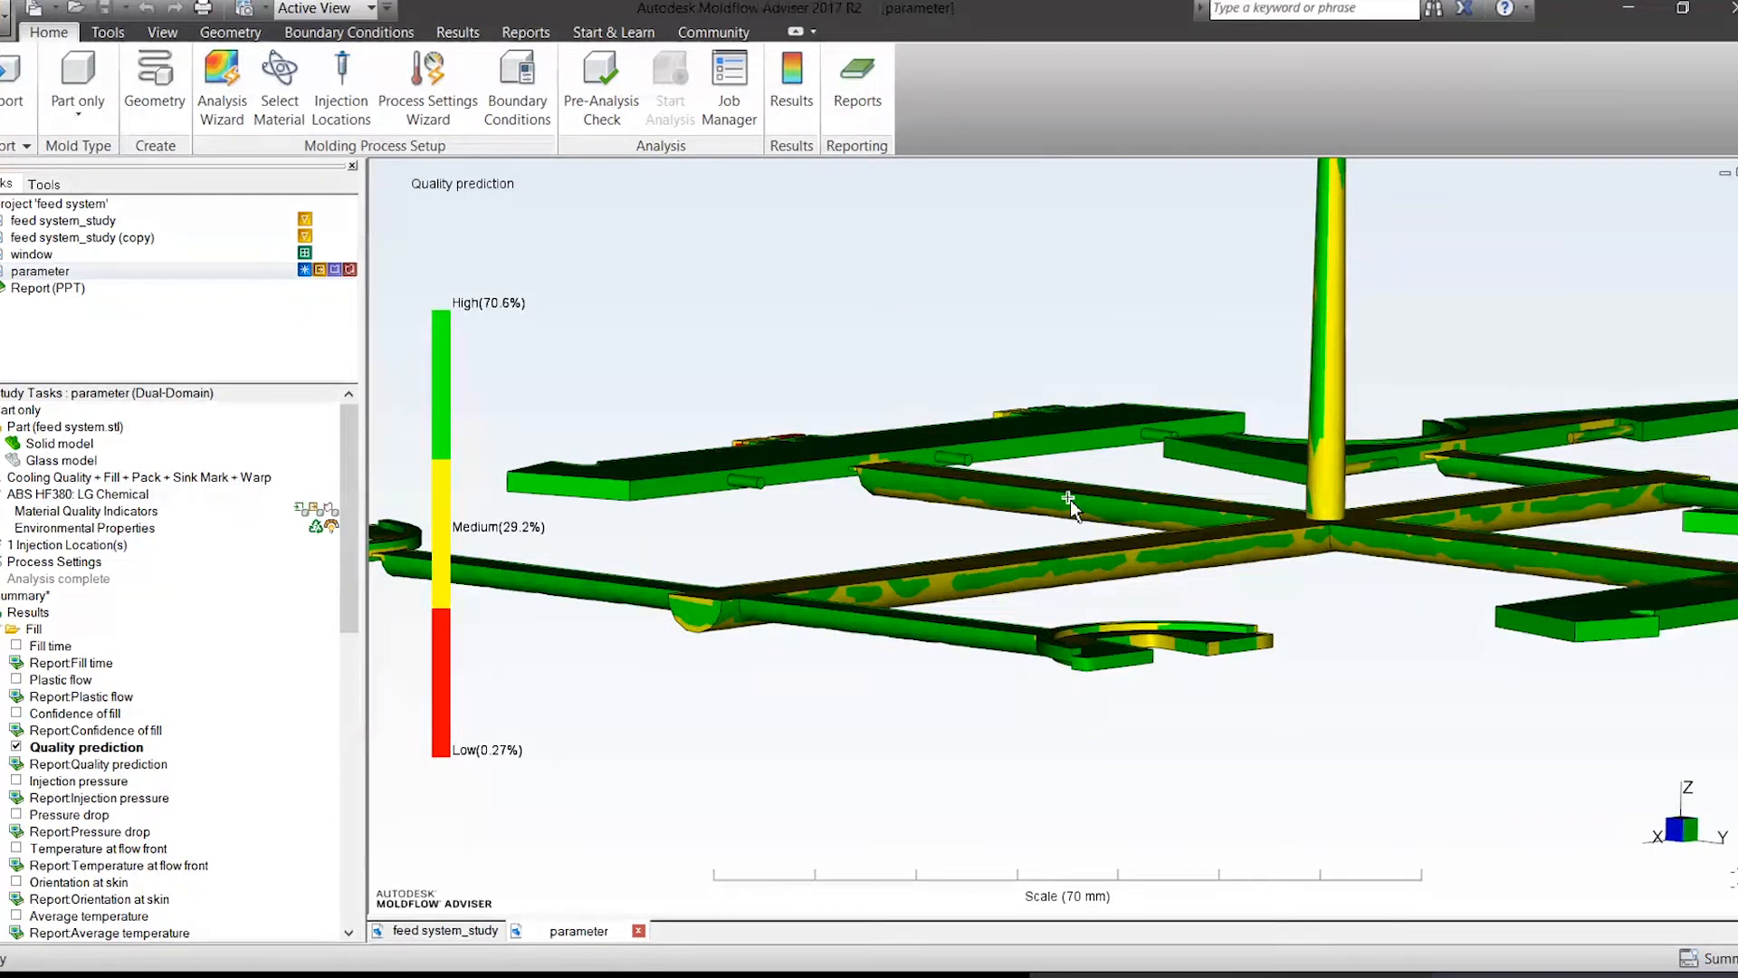
# Look through the parameter study's result list down to the Pack, Sink Mark, Cooling Quality and Warp results.
pyautogui.scroll(-1, 1070, 499)
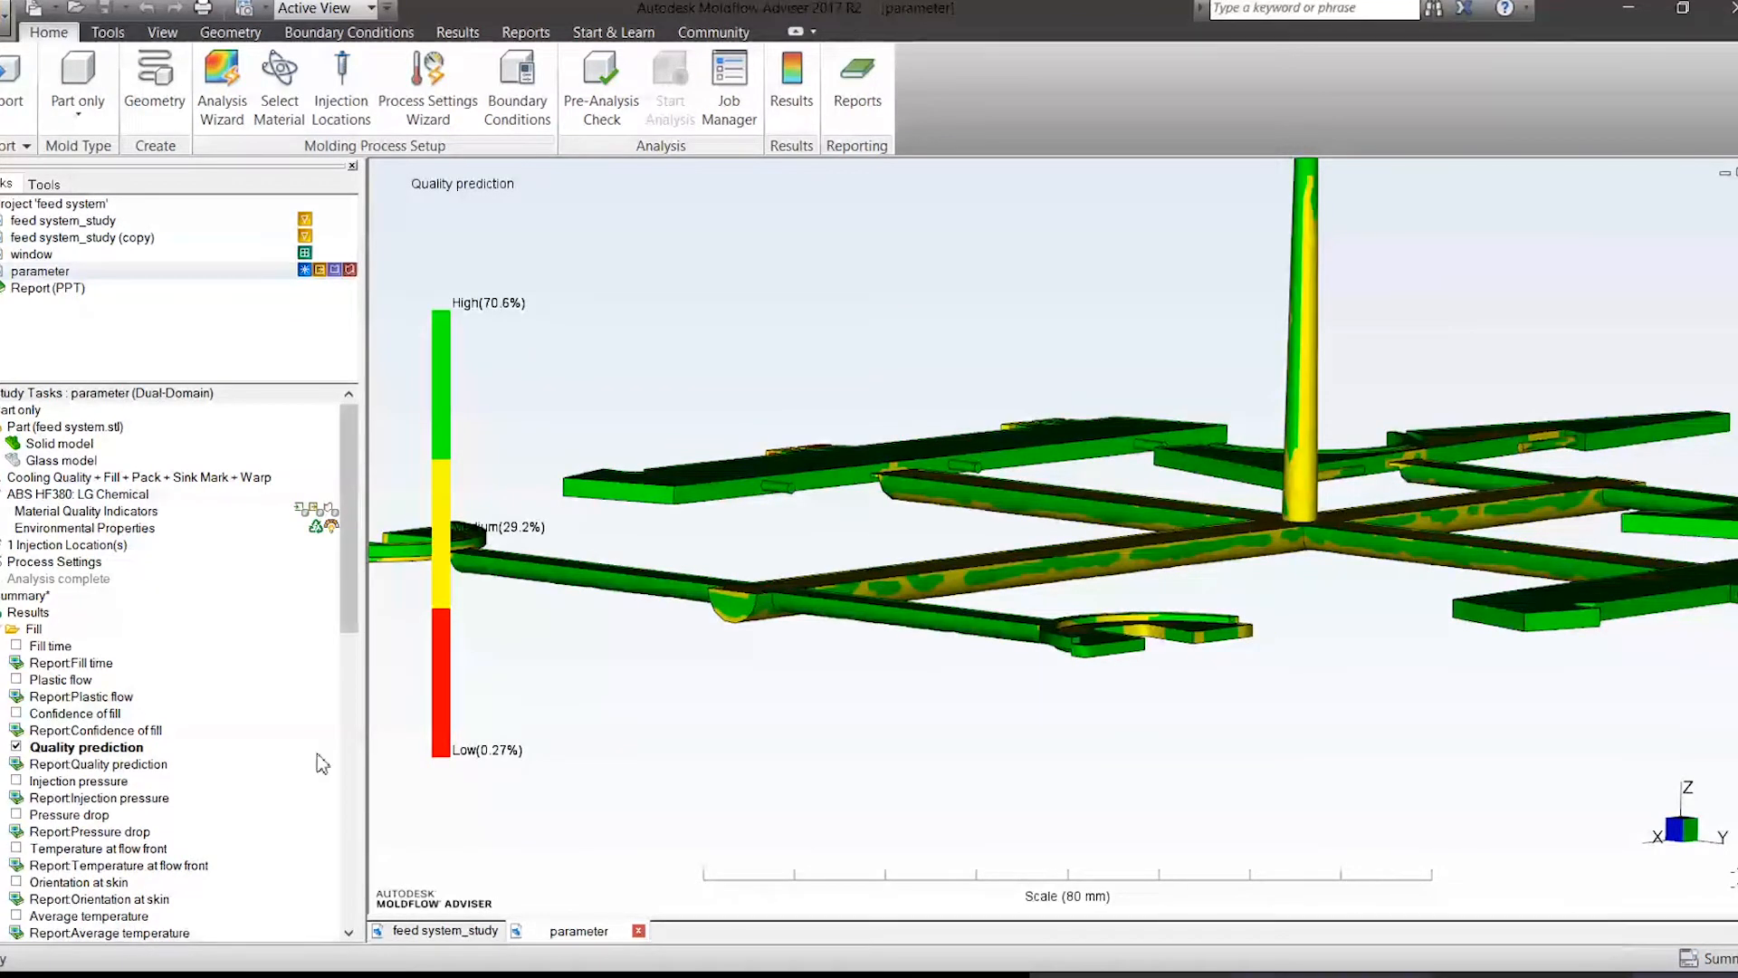
pyautogui.scroll(-1, 312, 754)
pyautogui.moveTo(351, 625); pyautogui.dragTo(353, 935)
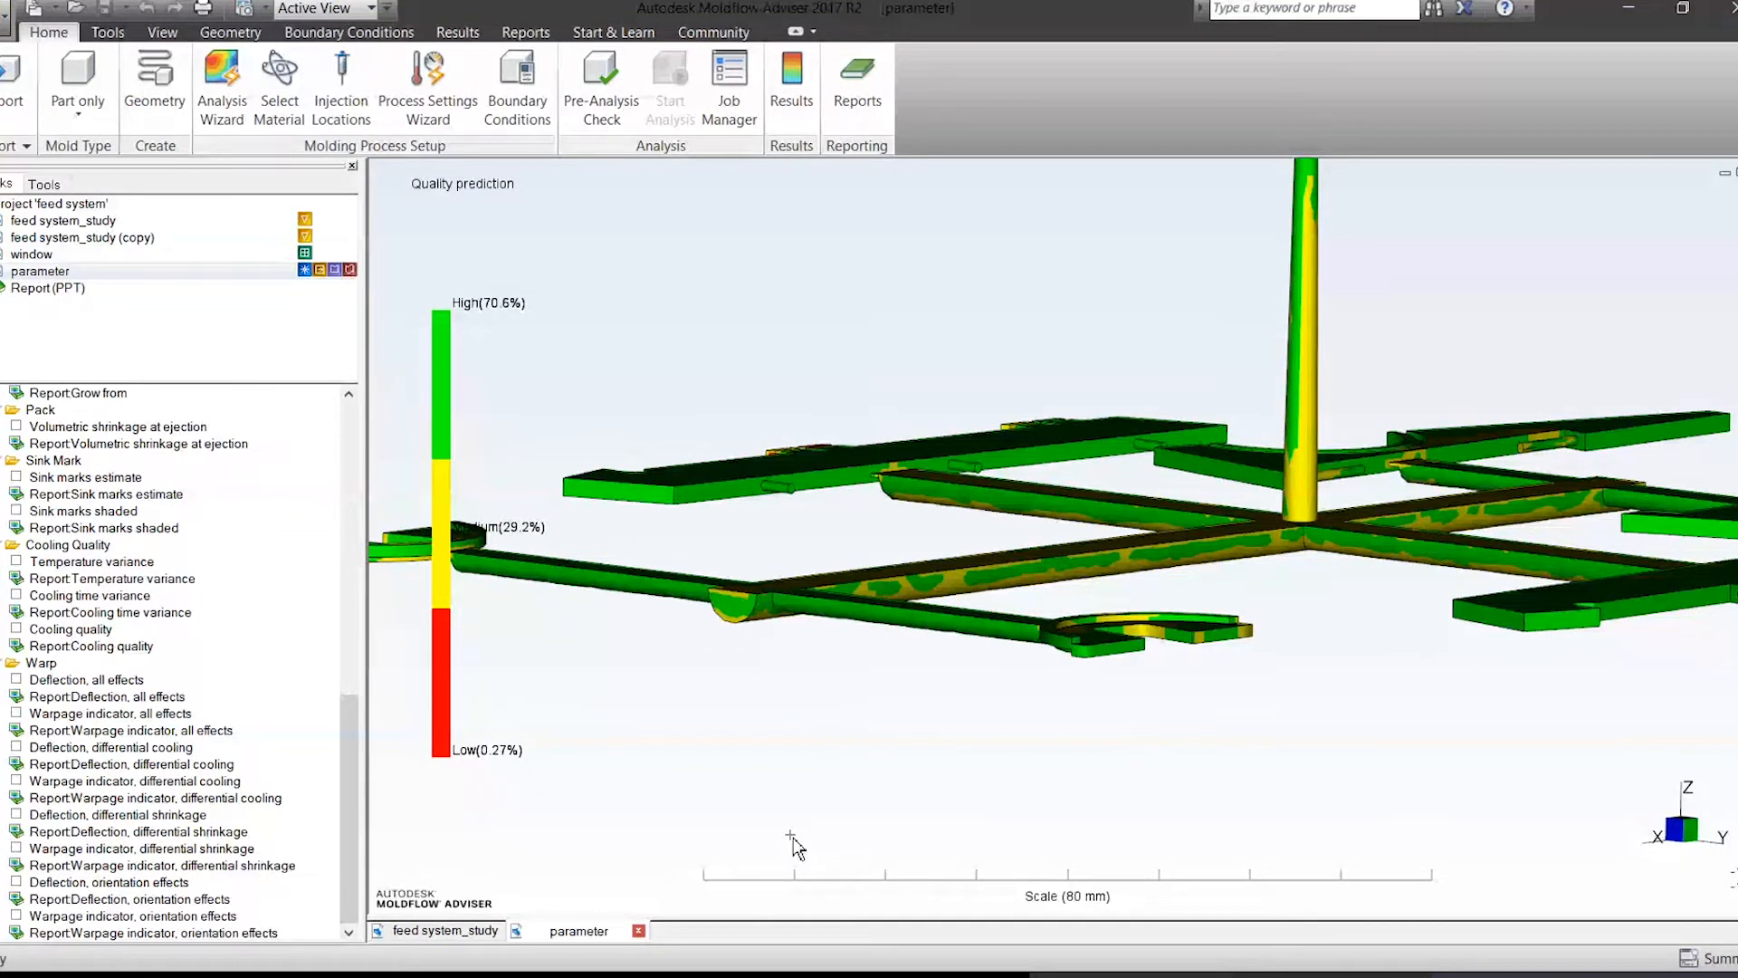
# Examine the quality prediction across the whole feed system from above and from a low side angle.
pyautogui.scroll(2, 1169, 493)
pyautogui.scroll(-3, 1101, 395)
pyautogui.moveTo(1032, 315); pyautogui.dragTo(1105, 373, button='middle')
pyautogui.scroll(-3, 1105, 375)
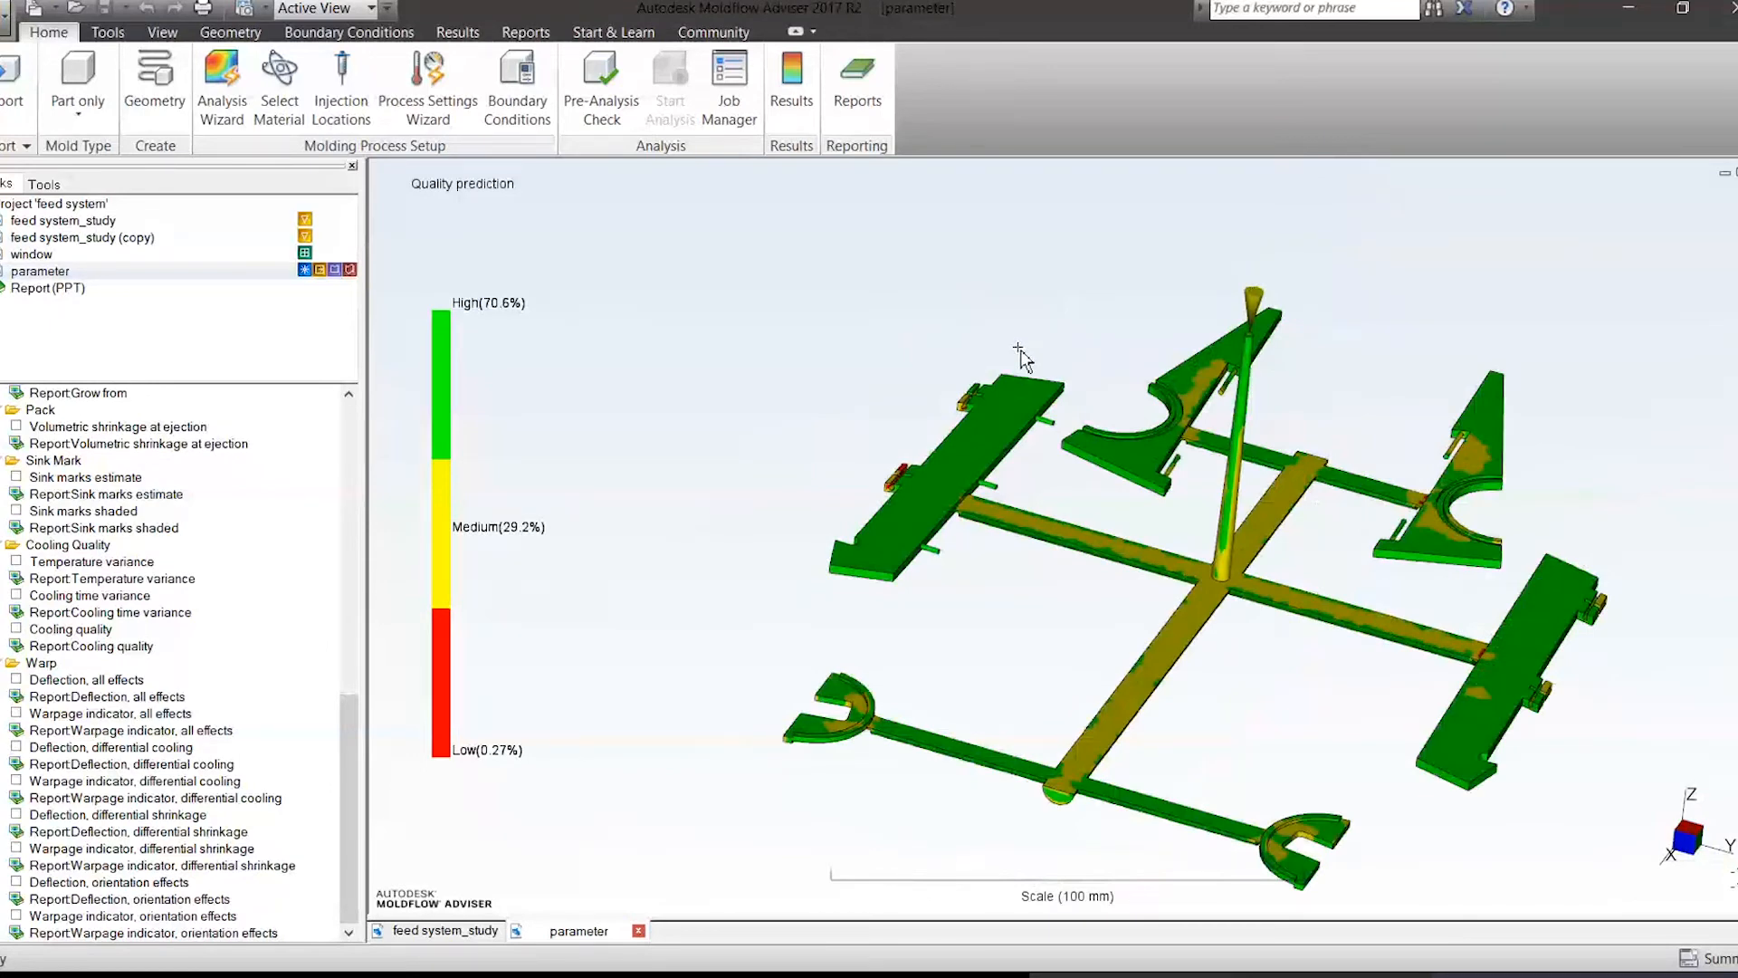
pyautogui.moveTo(1018, 351); pyautogui.dragTo(1008, 415, button='middle')
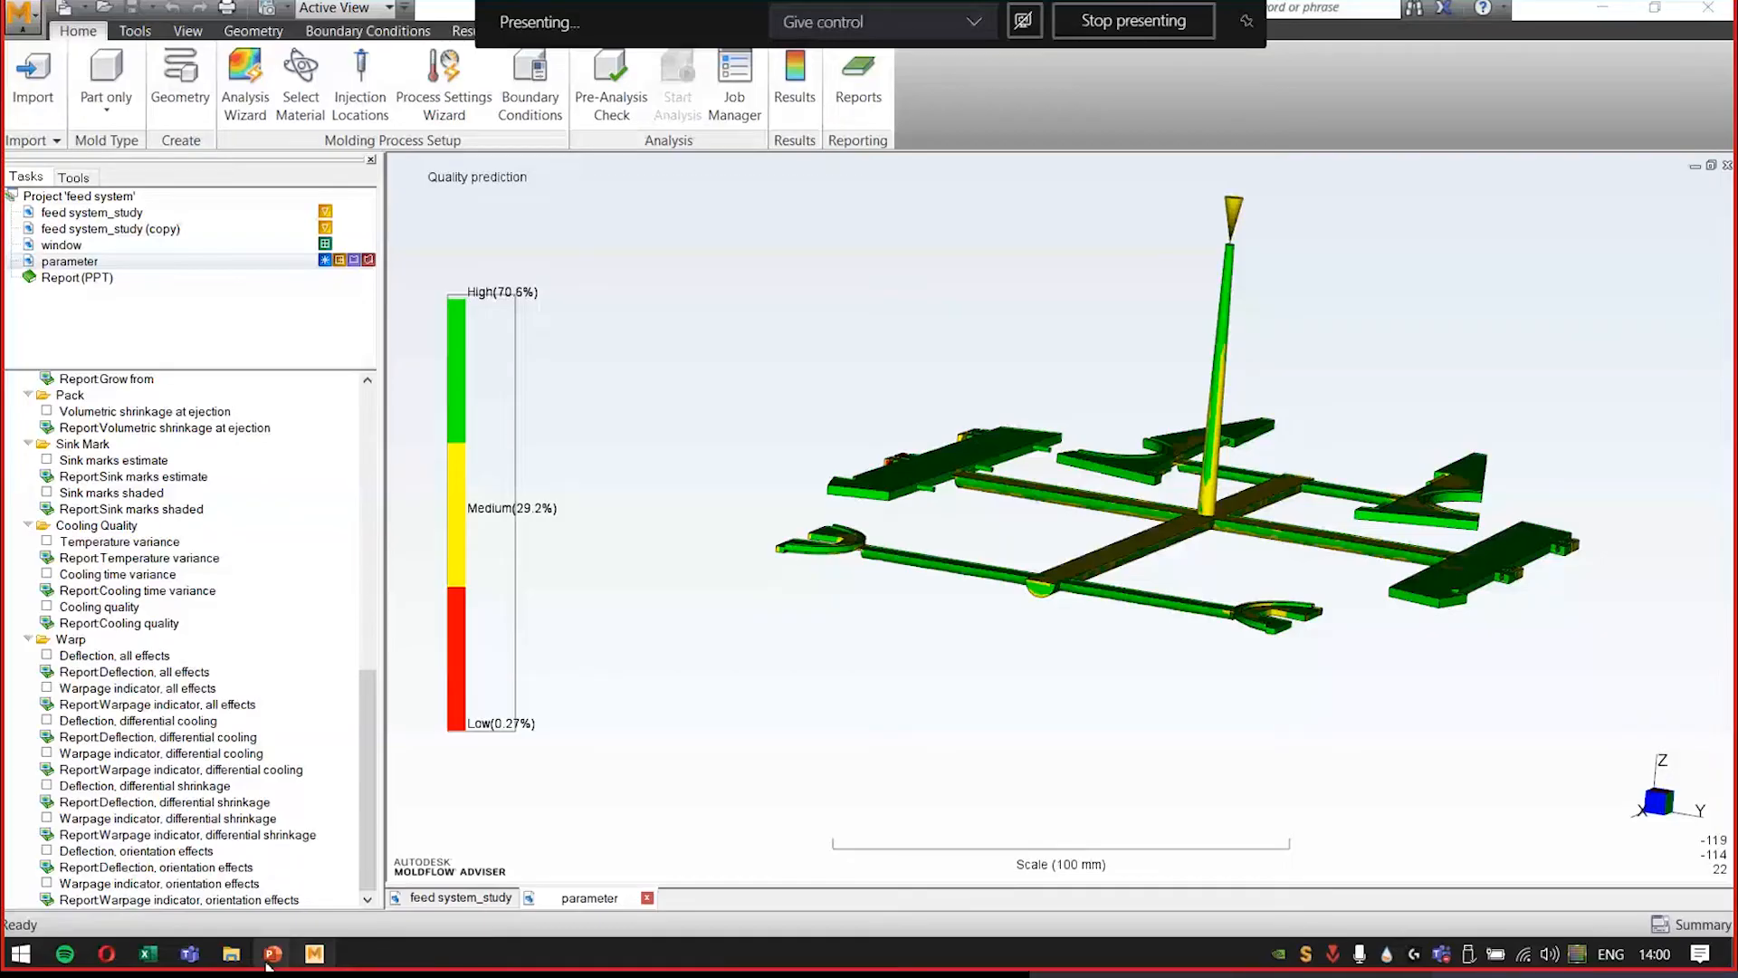
# Switch to the report.ppt presentation in PowerPoint and review the cycle time breakdown chart of the parameter study's fill results.
pyautogui.moveTo(273, 953)
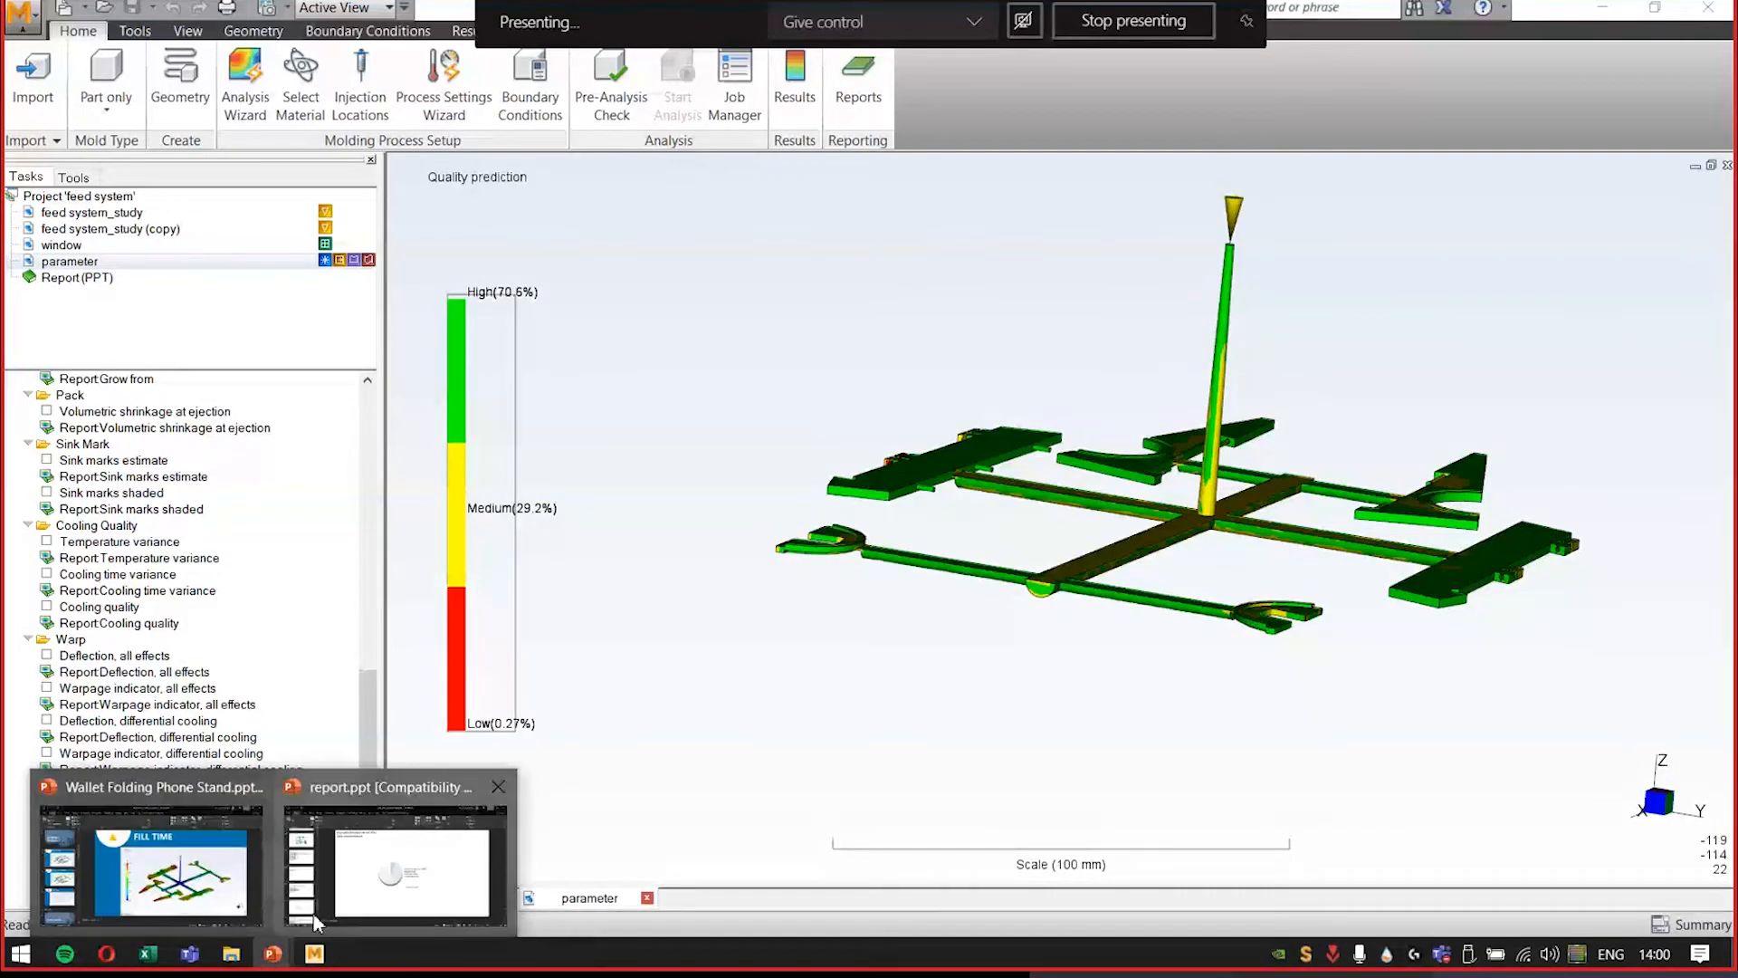
pyautogui.click(339, 896)
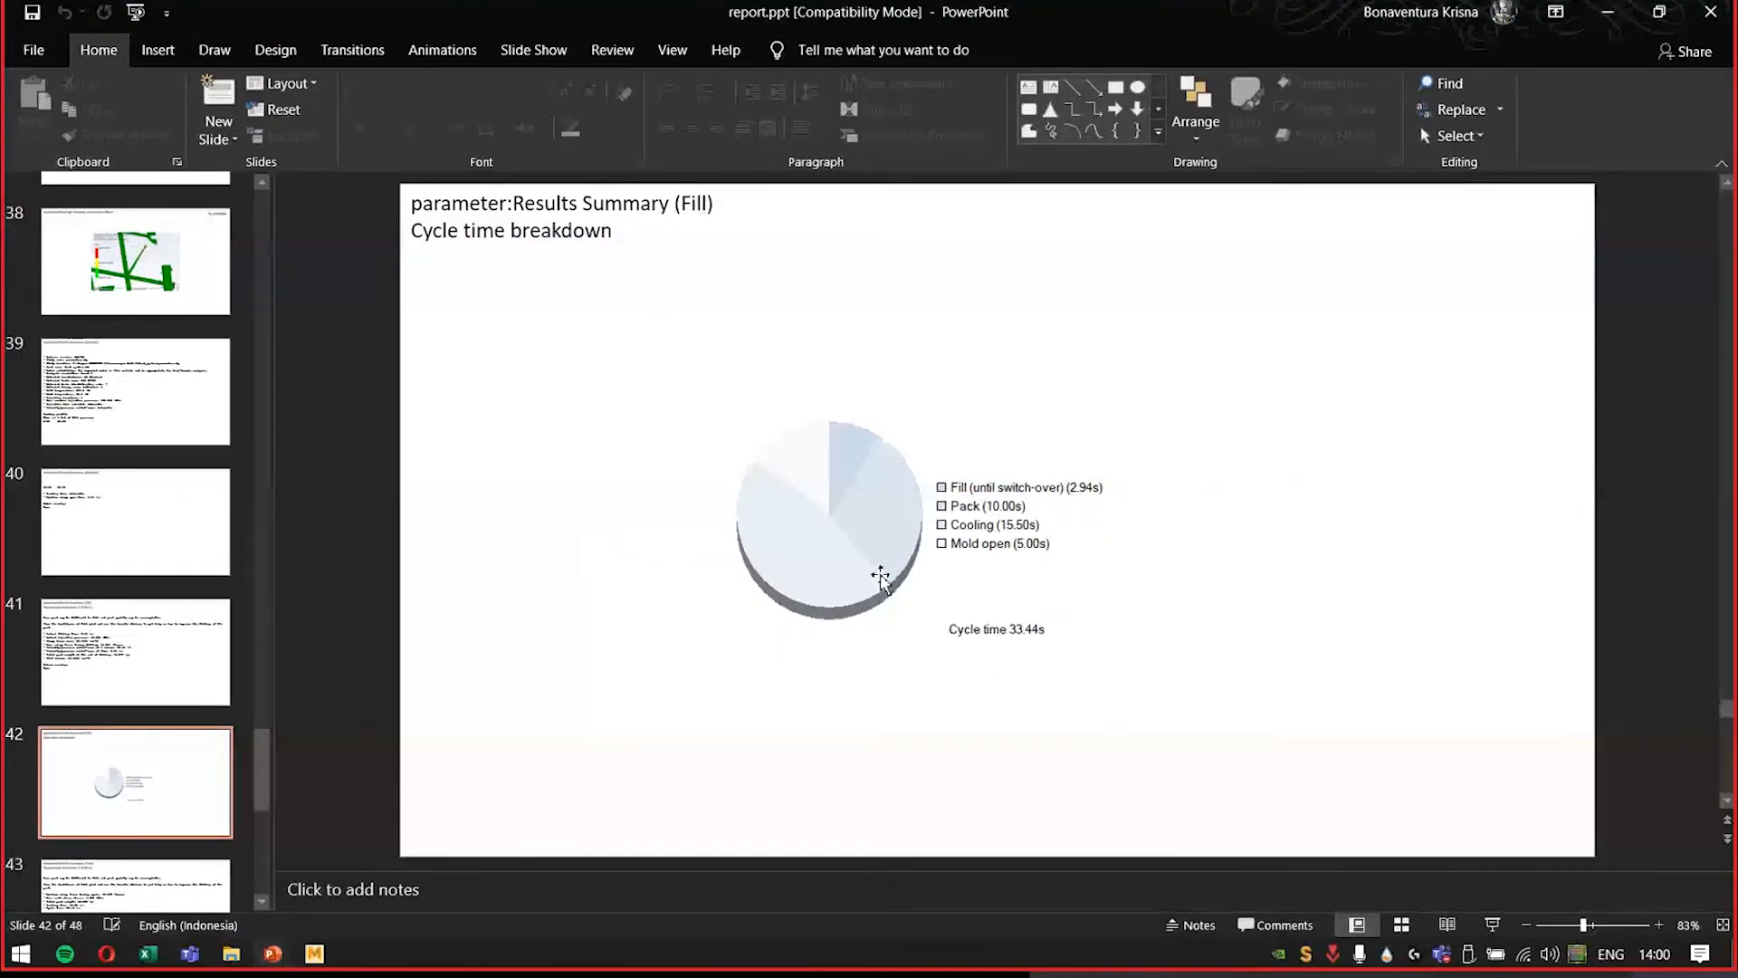
pyautogui.click(1017, 639)
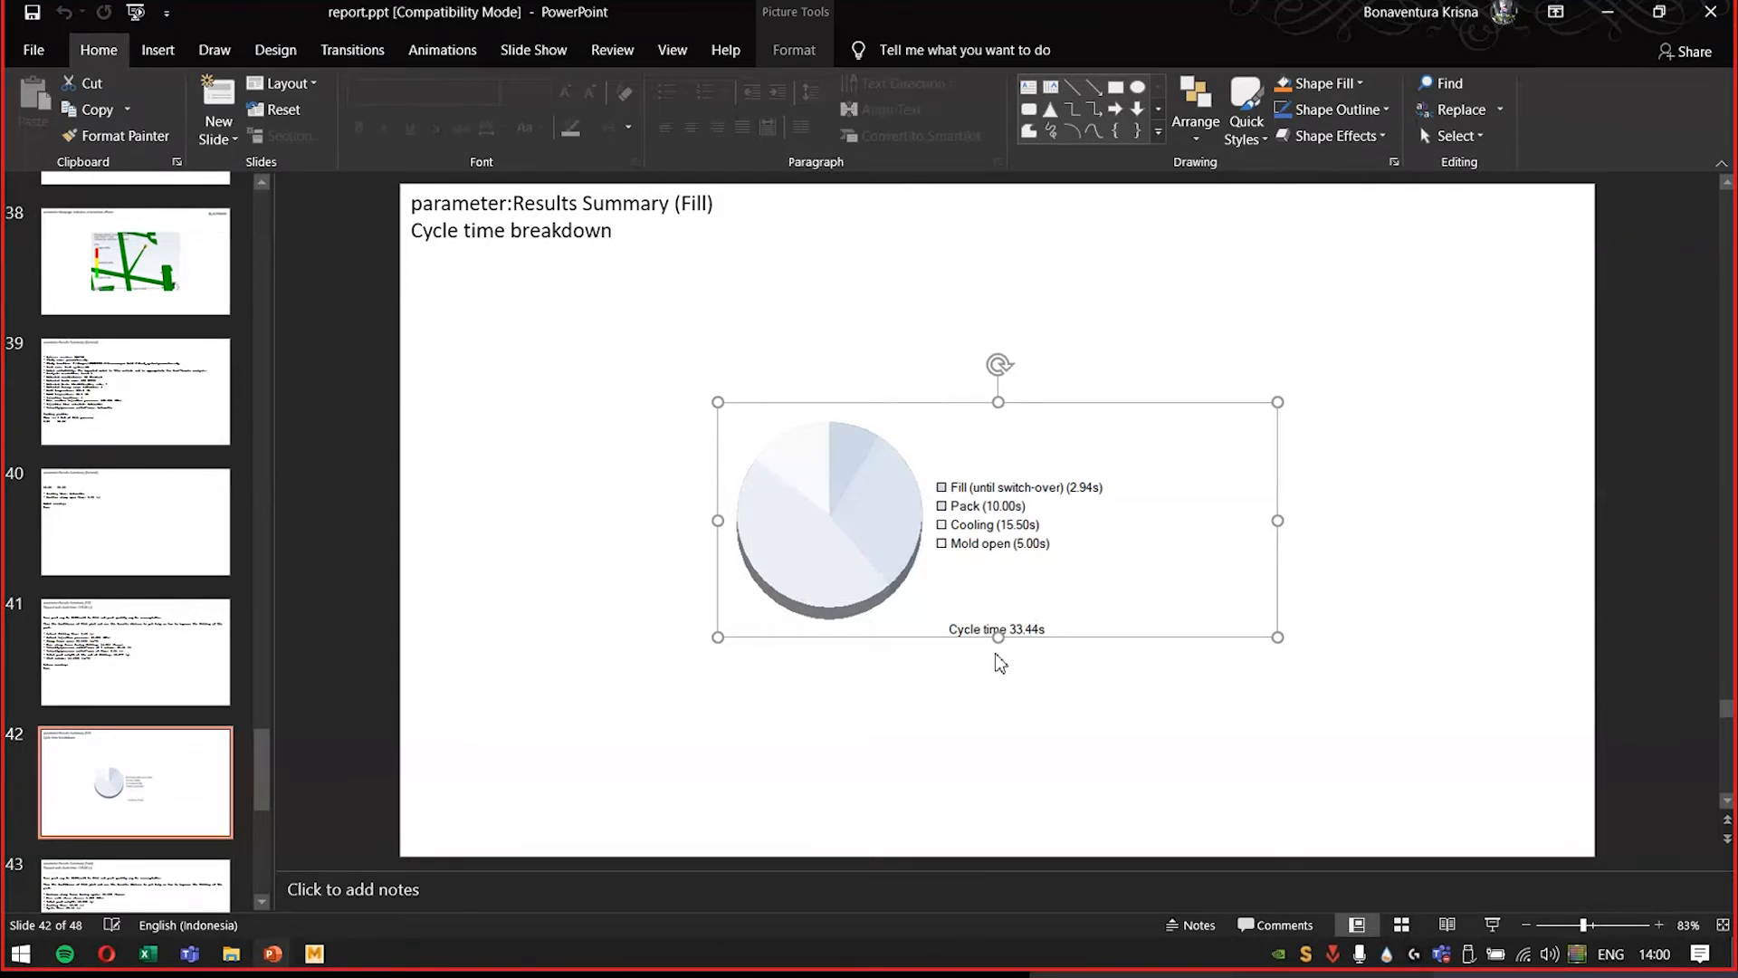
pyautogui.click(1070, 687)
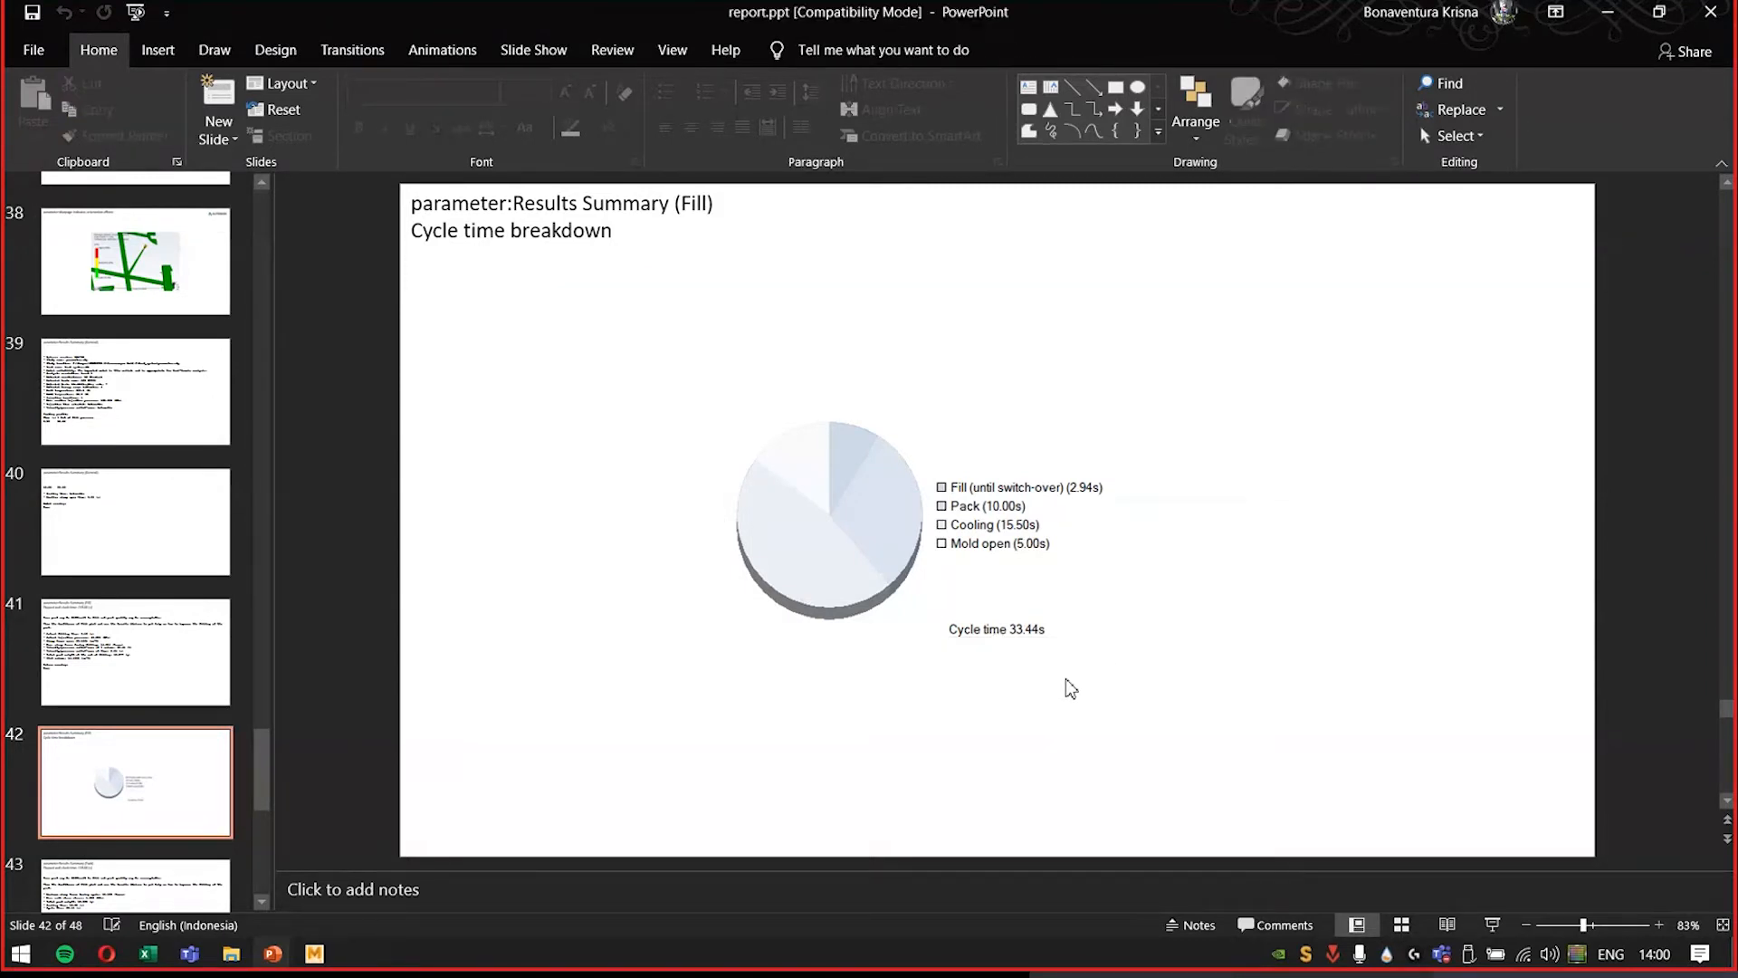